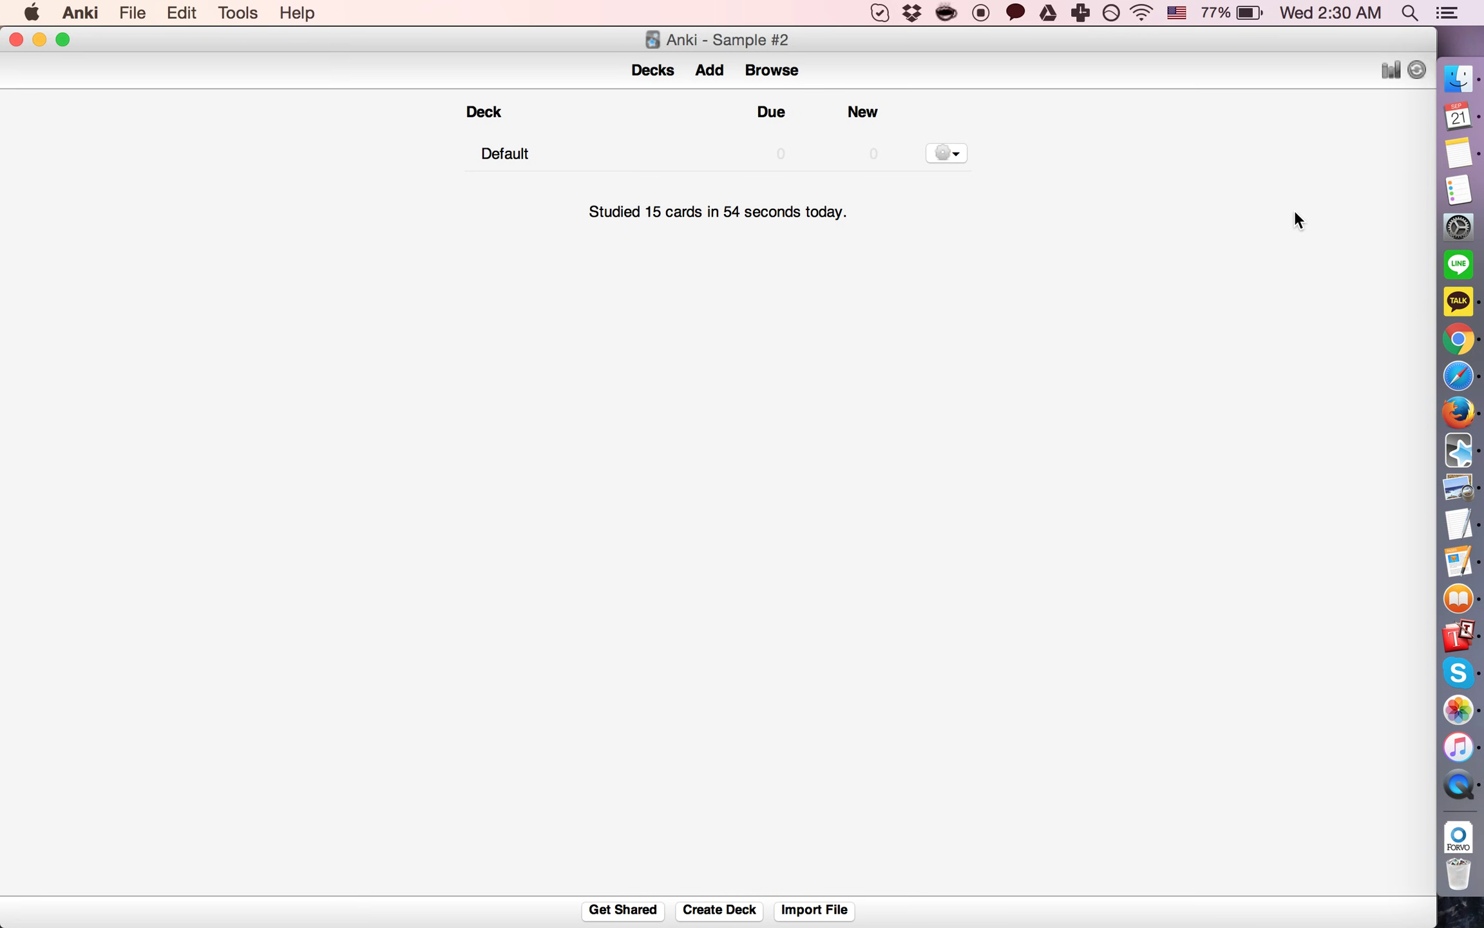
In Firefox, load ankiweb.net/shared/decks/ and open the Korean shared-deck category.
{"action": "left_click", "coordinate": [1474, 424]}
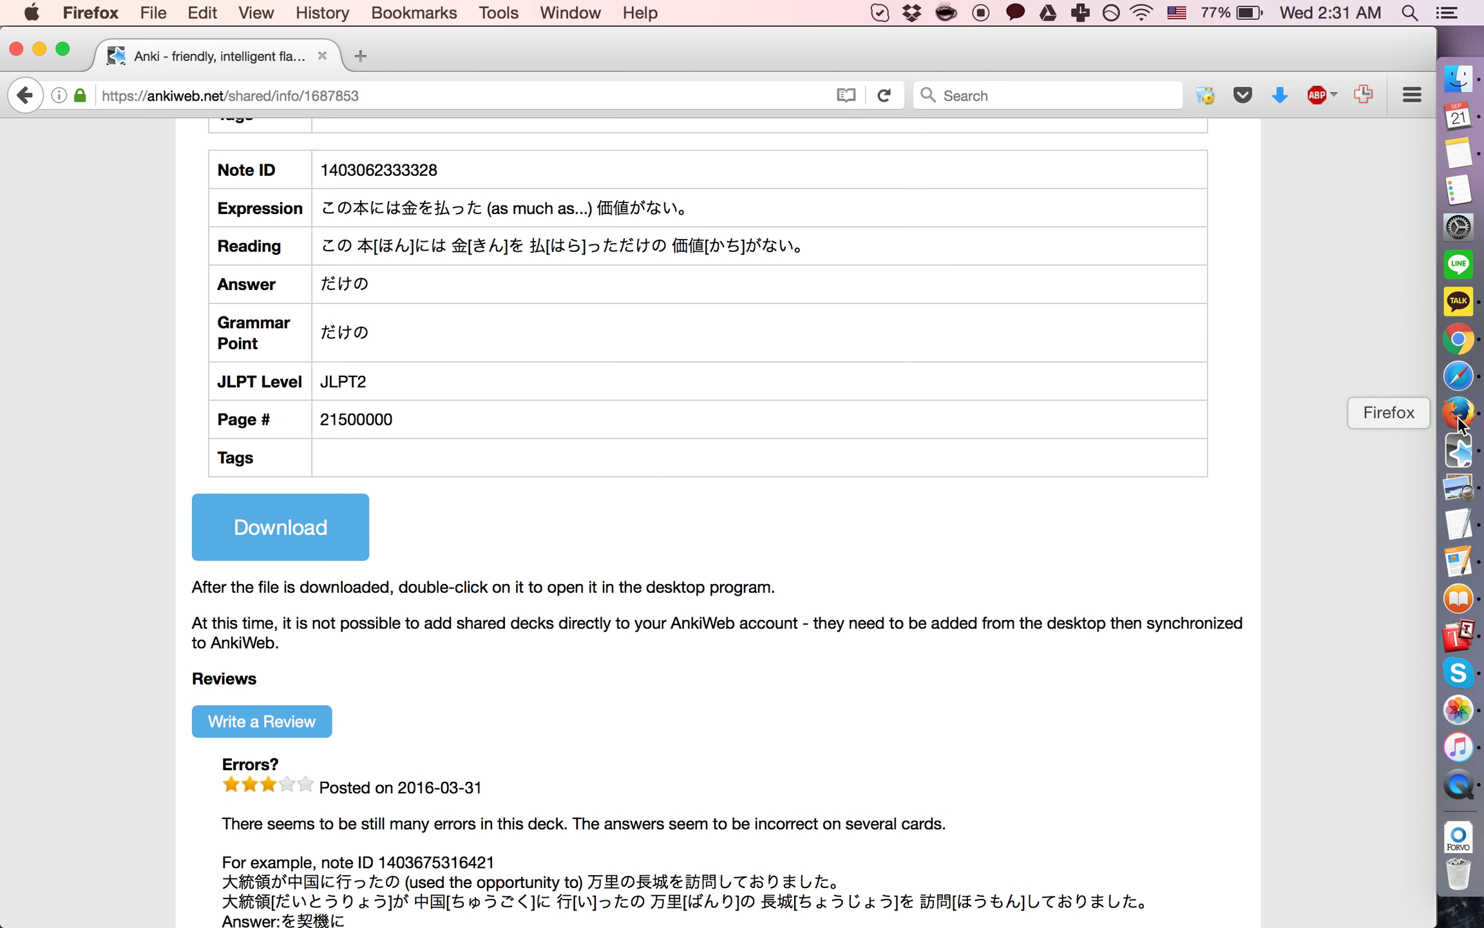
{"action": "scroll", "coordinate": [270, 313], "scroll_direction": "up", "scroll_amount": 20}
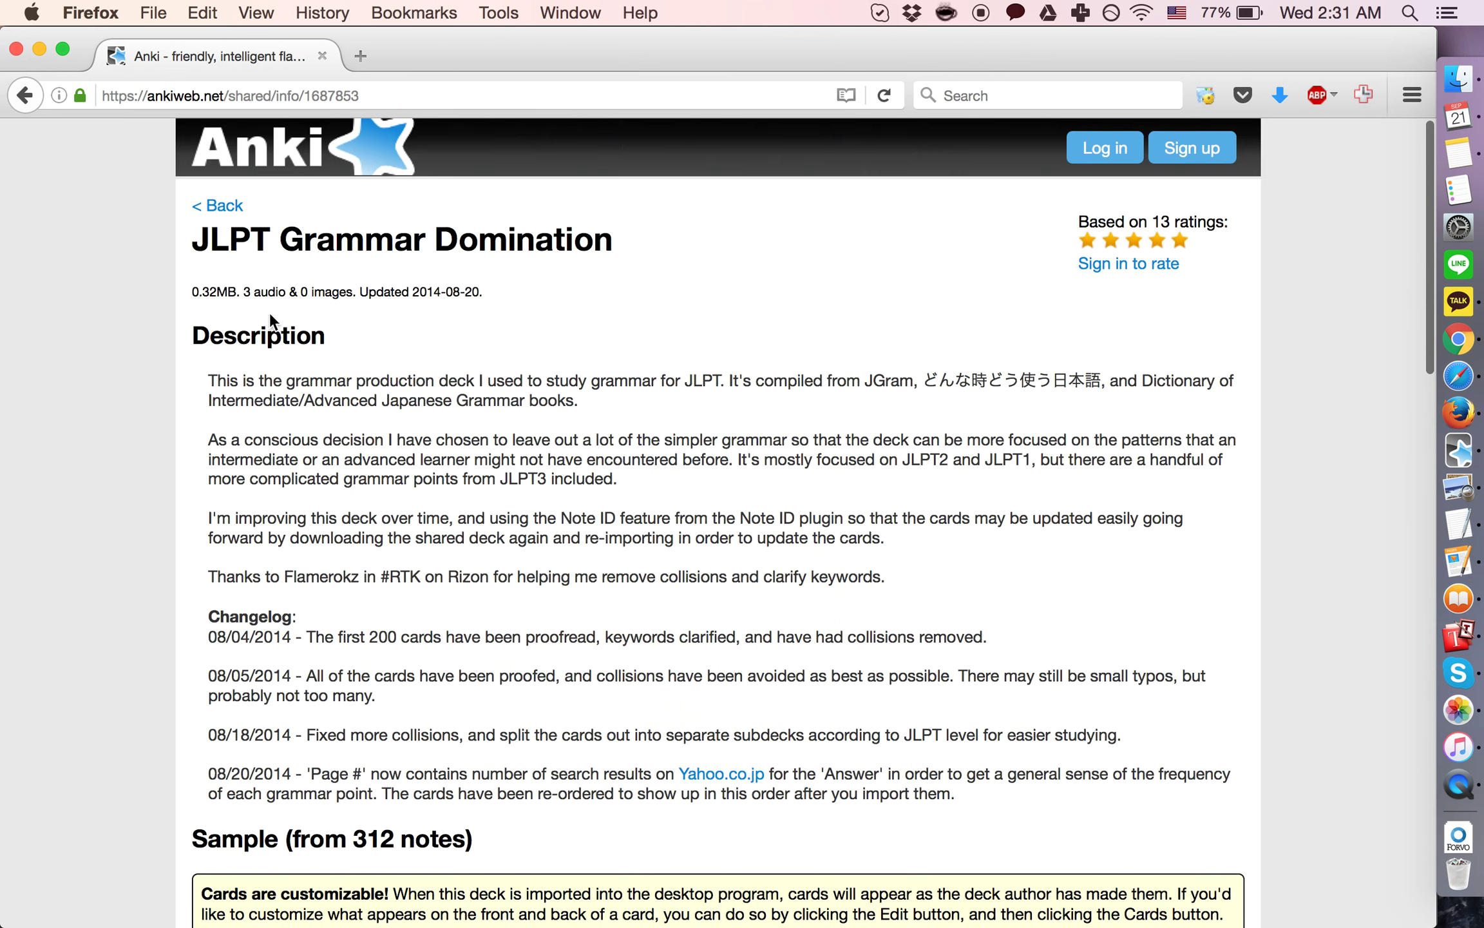
{"action": "left_click", "coordinate": [273, 97]}
{"action": "left_click", "coordinate": [273, 97]}
{"action": "left_click_drag", "start_coordinate": [273, 98], "coordinate": [533, 113]}
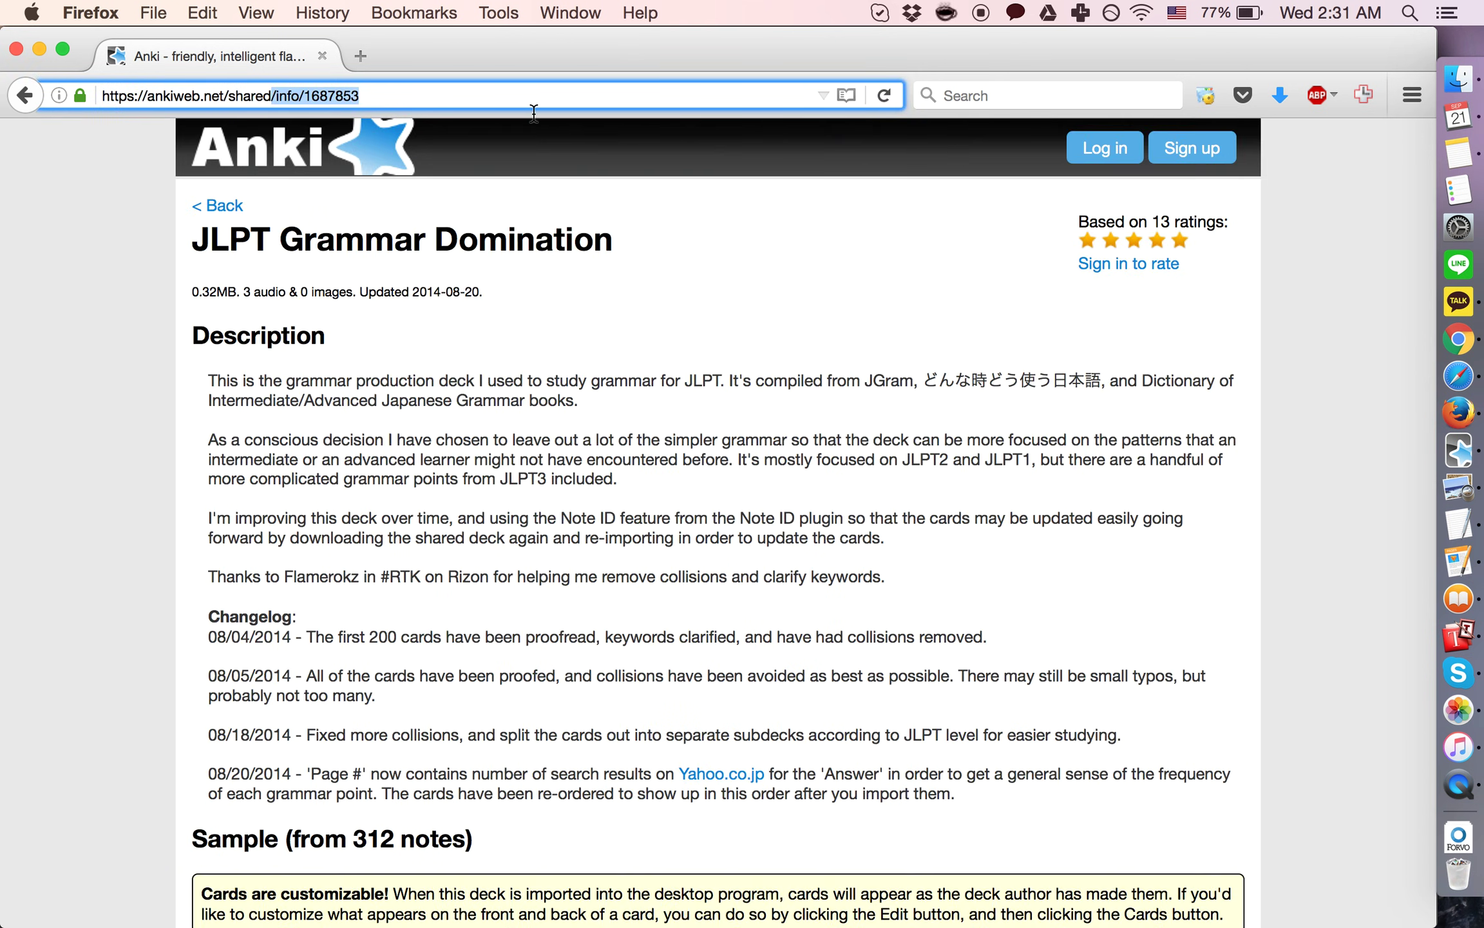
{"action": "type", "text": "/decks"}
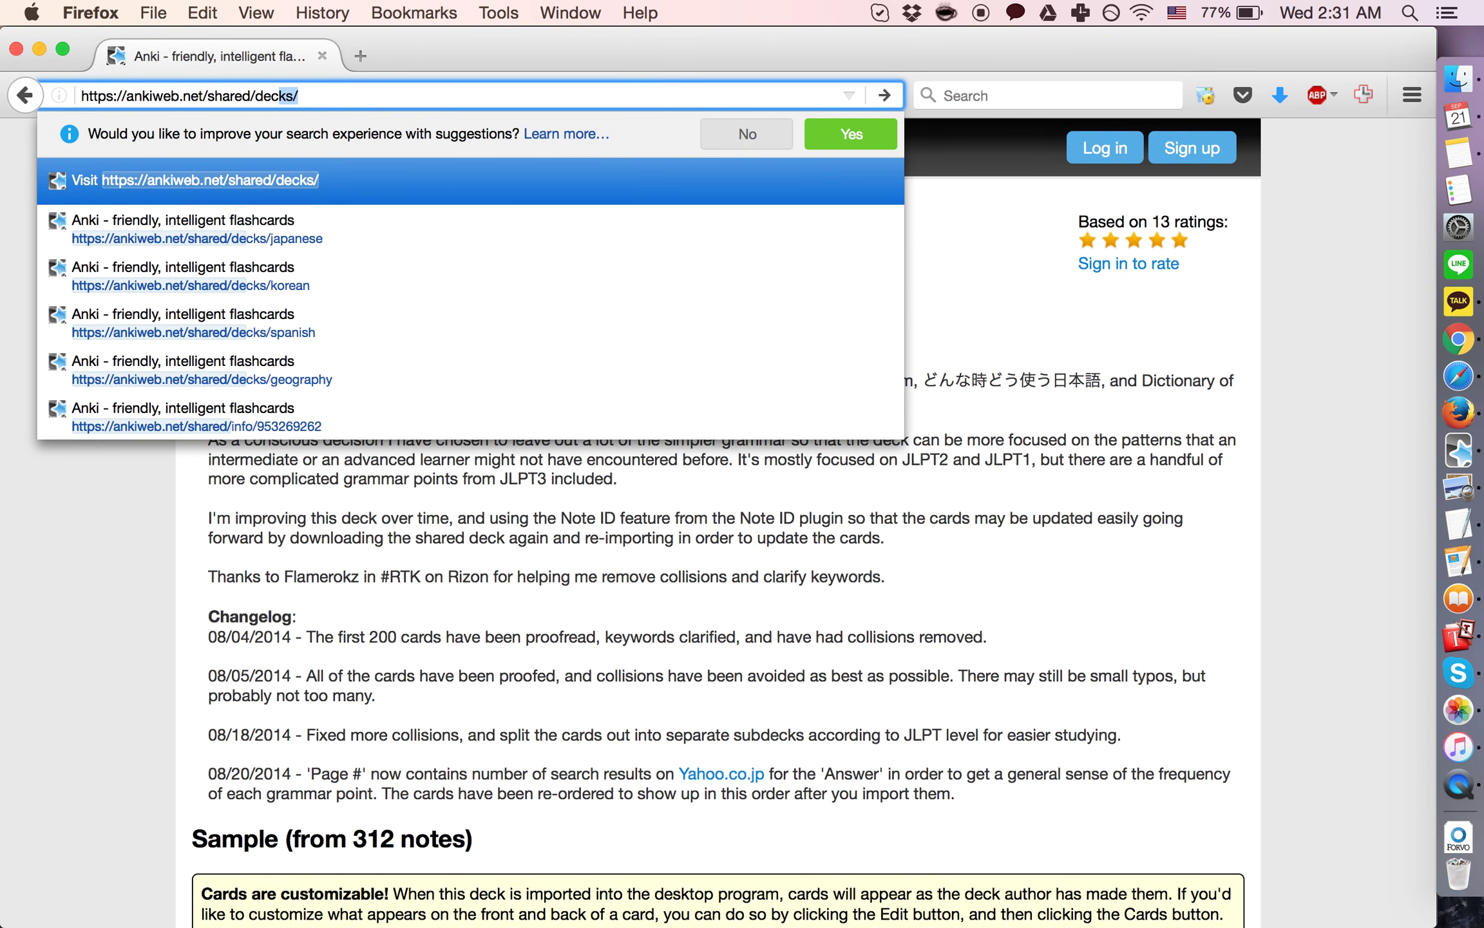
{"action": "key", "text": "Return"}
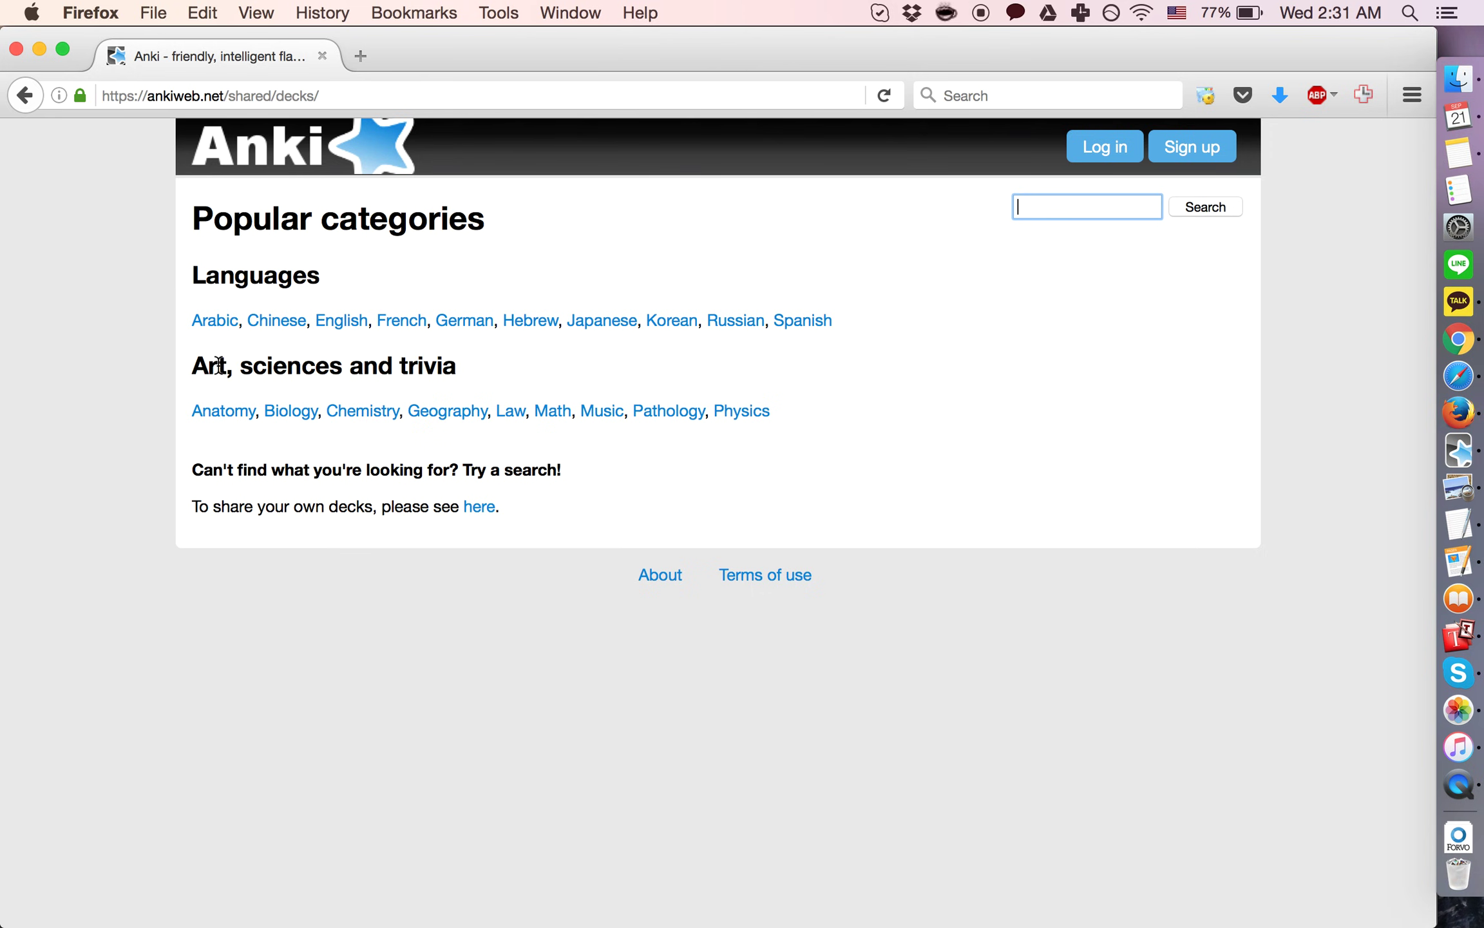
{"action": "left_click", "coordinate": [661, 322]}
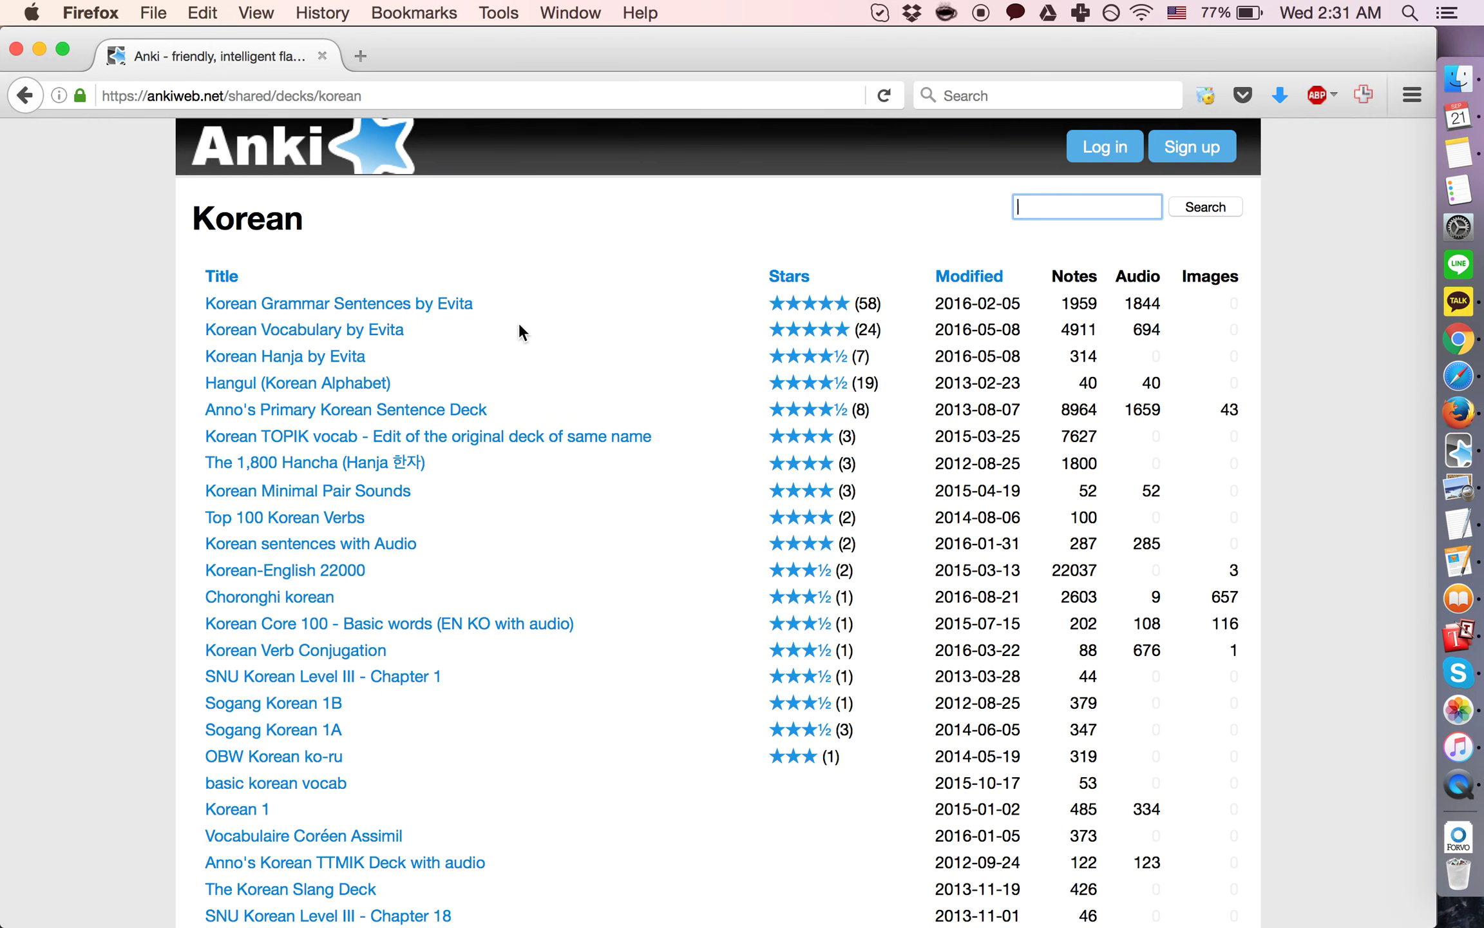
Scroll the Korean deck list and open the Korean Hanja by Evita deck page.
{"action": "scroll", "coordinate": [554, 326], "scroll_direction": "down", "scroll_amount": 1}
{"action": "scroll", "coordinate": [579, 327], "scroll_direction": "down", "scroll_amount": 1}
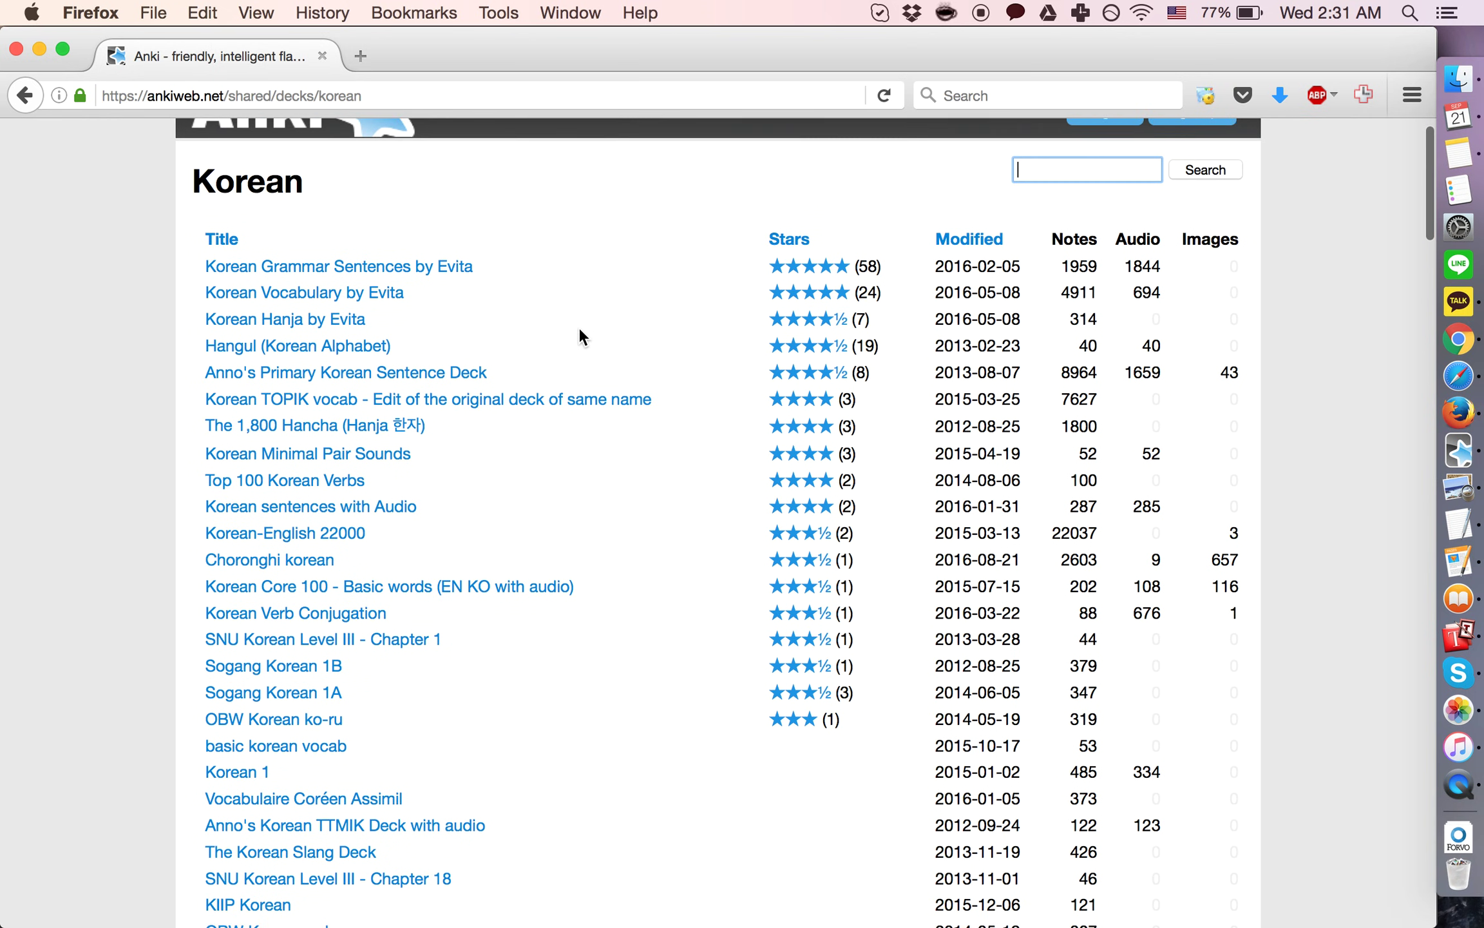
{"action": "left_click", "coordinate": [348, 324]}
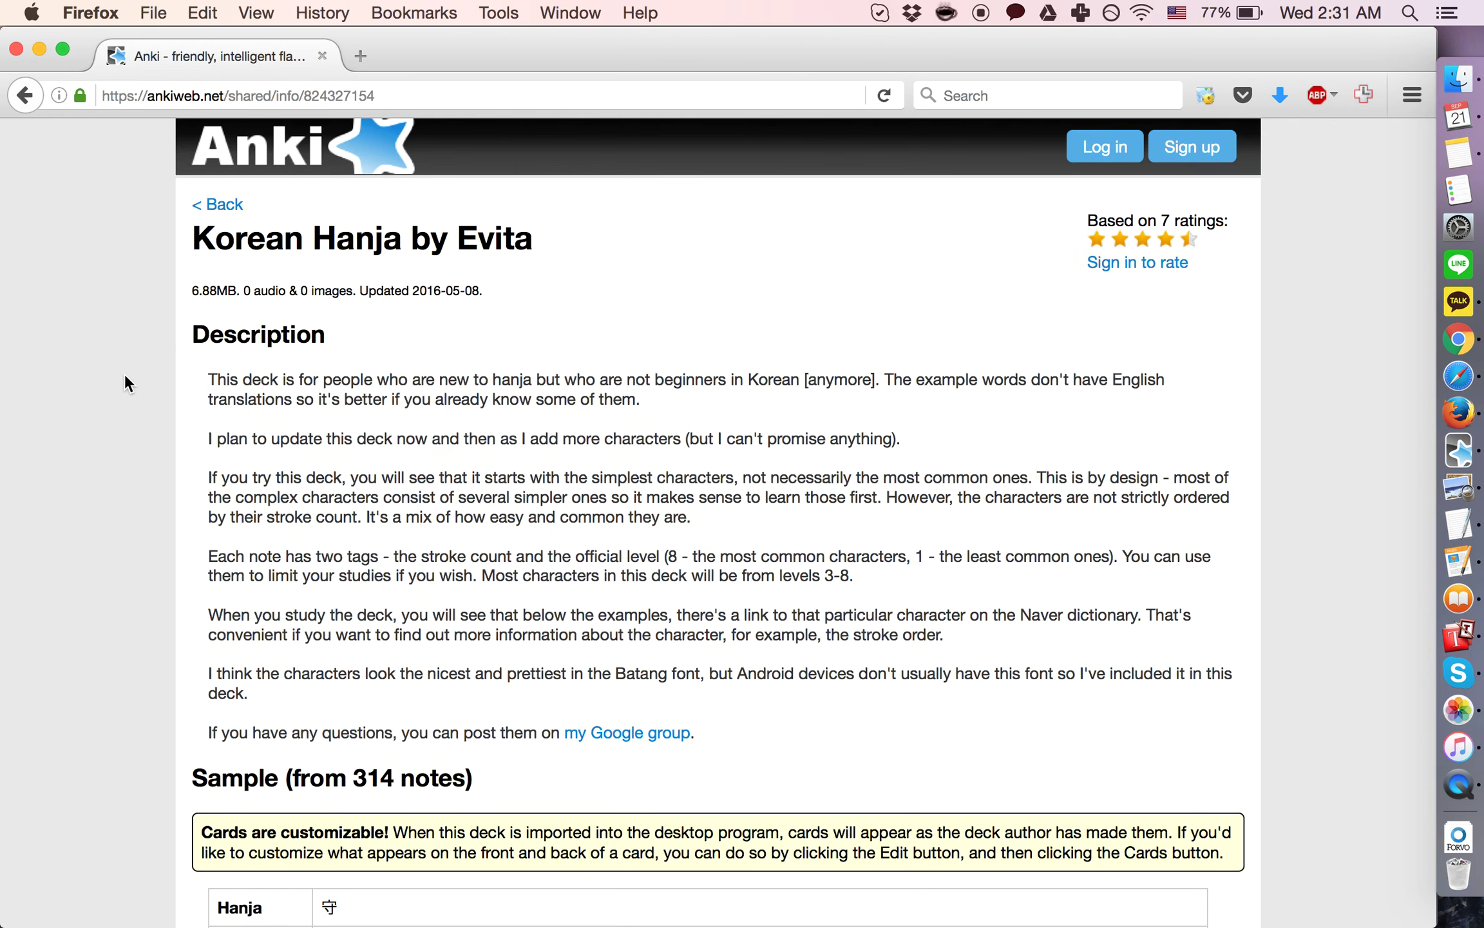
Scroll through the Korean Hanja by Evita description, sample cards and reviews to the Download button.
{"action": "scroll", "coordinate": [397, 380], "scroll_direction": "down", "scroll_amount": 1}
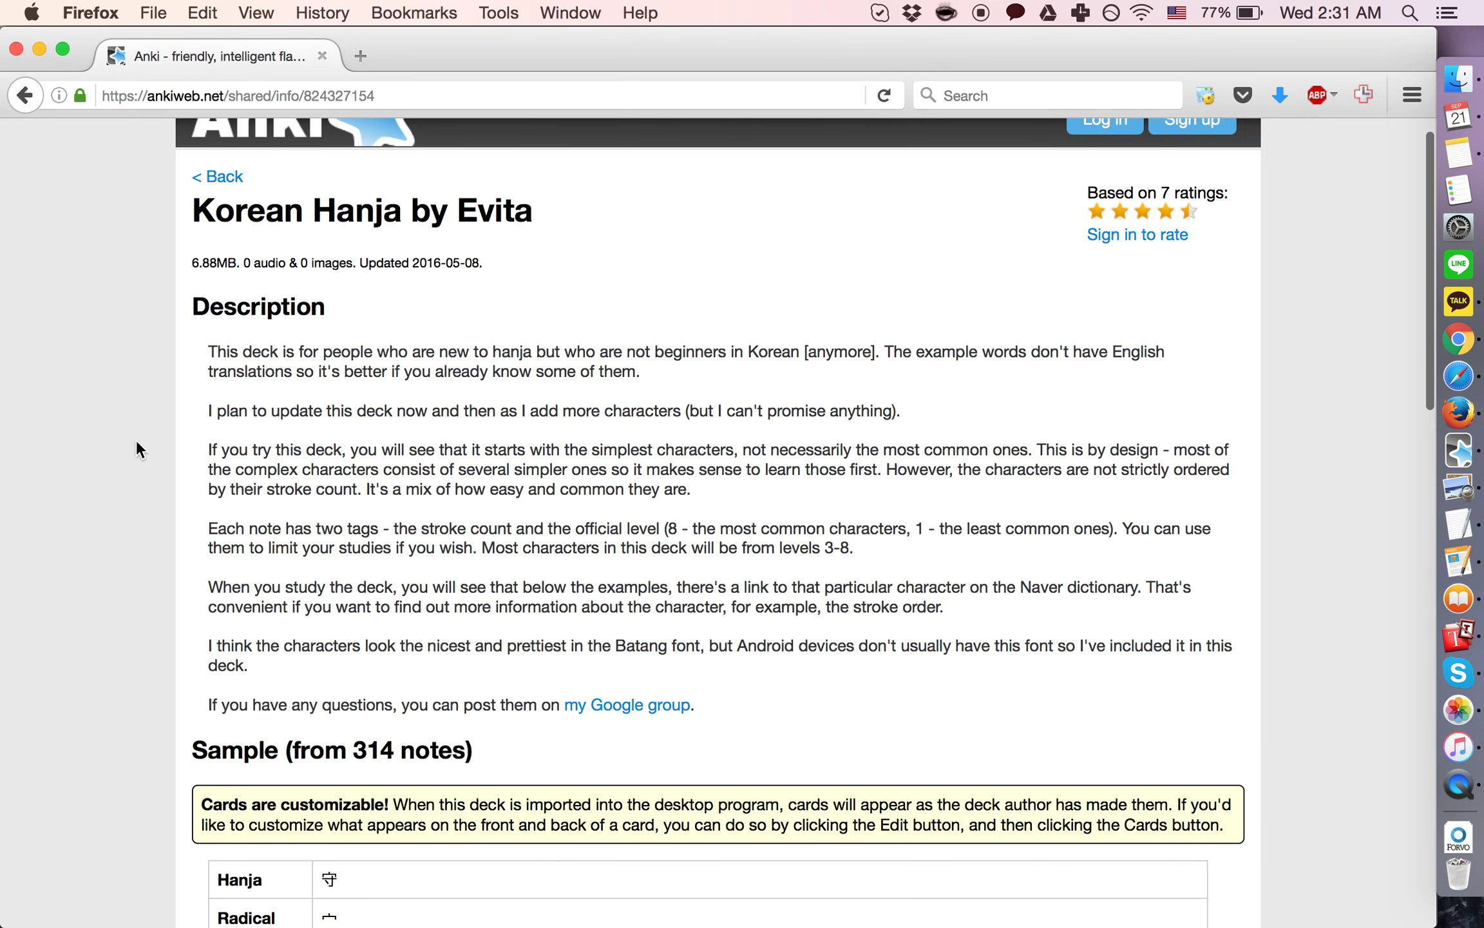
{"action": "scroll", "coordinate": [136, 440], "scroll_direction": "down", "scroll_amount": 15}
{"action": "scroll", "coordinate": [136, 439], "scroll_direction": "up", "scroll_amount": 15}
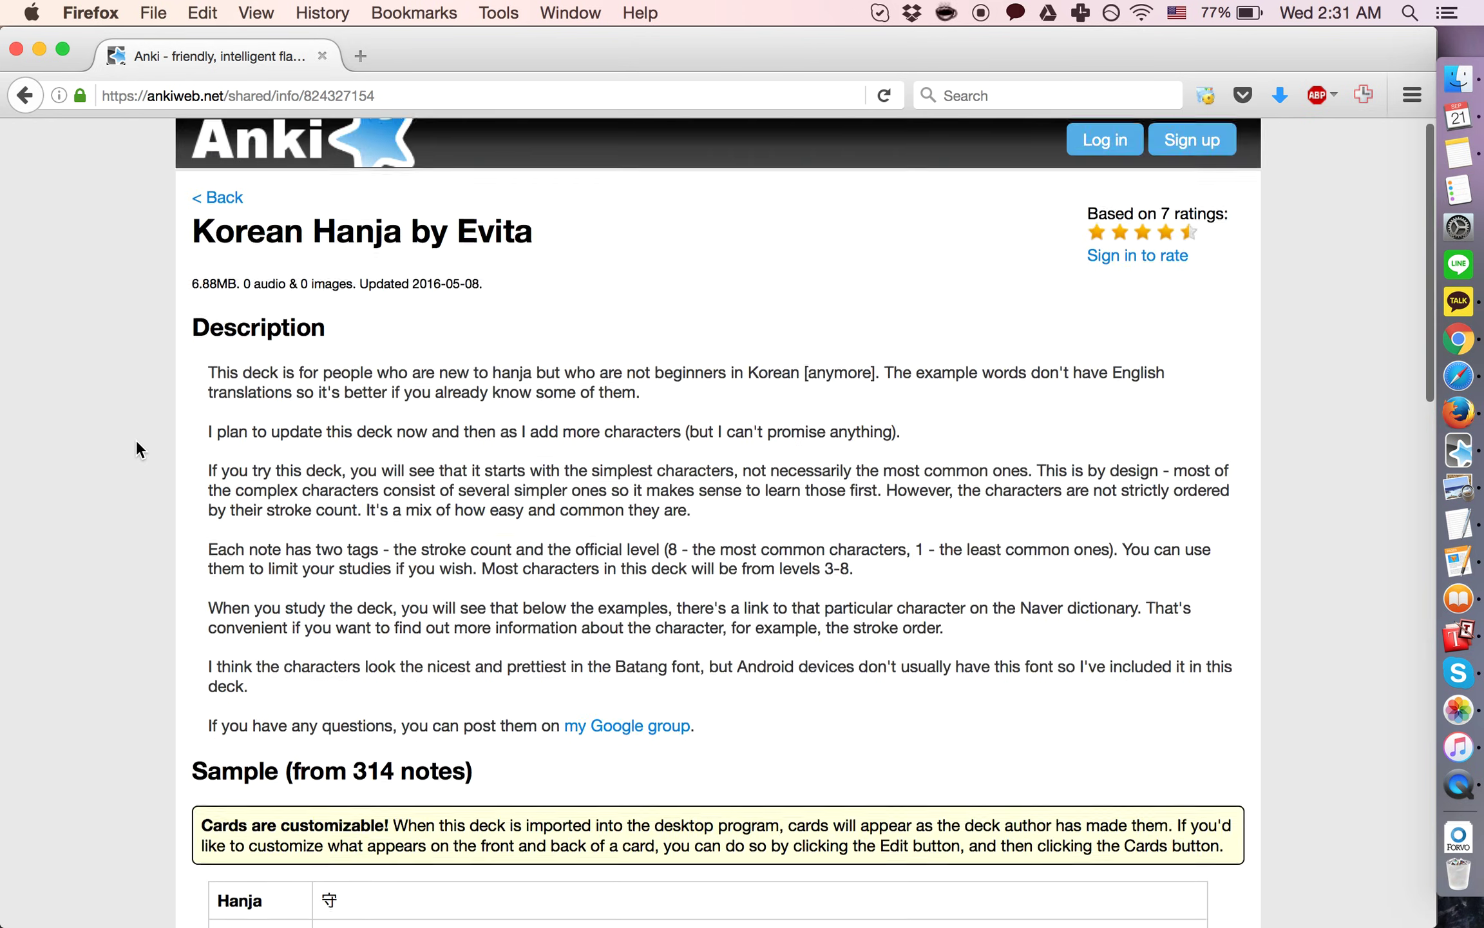
{"action": "scroll", "coordinate": [136, 439], "scroll_direction": "down", "scroll_amount": 8}
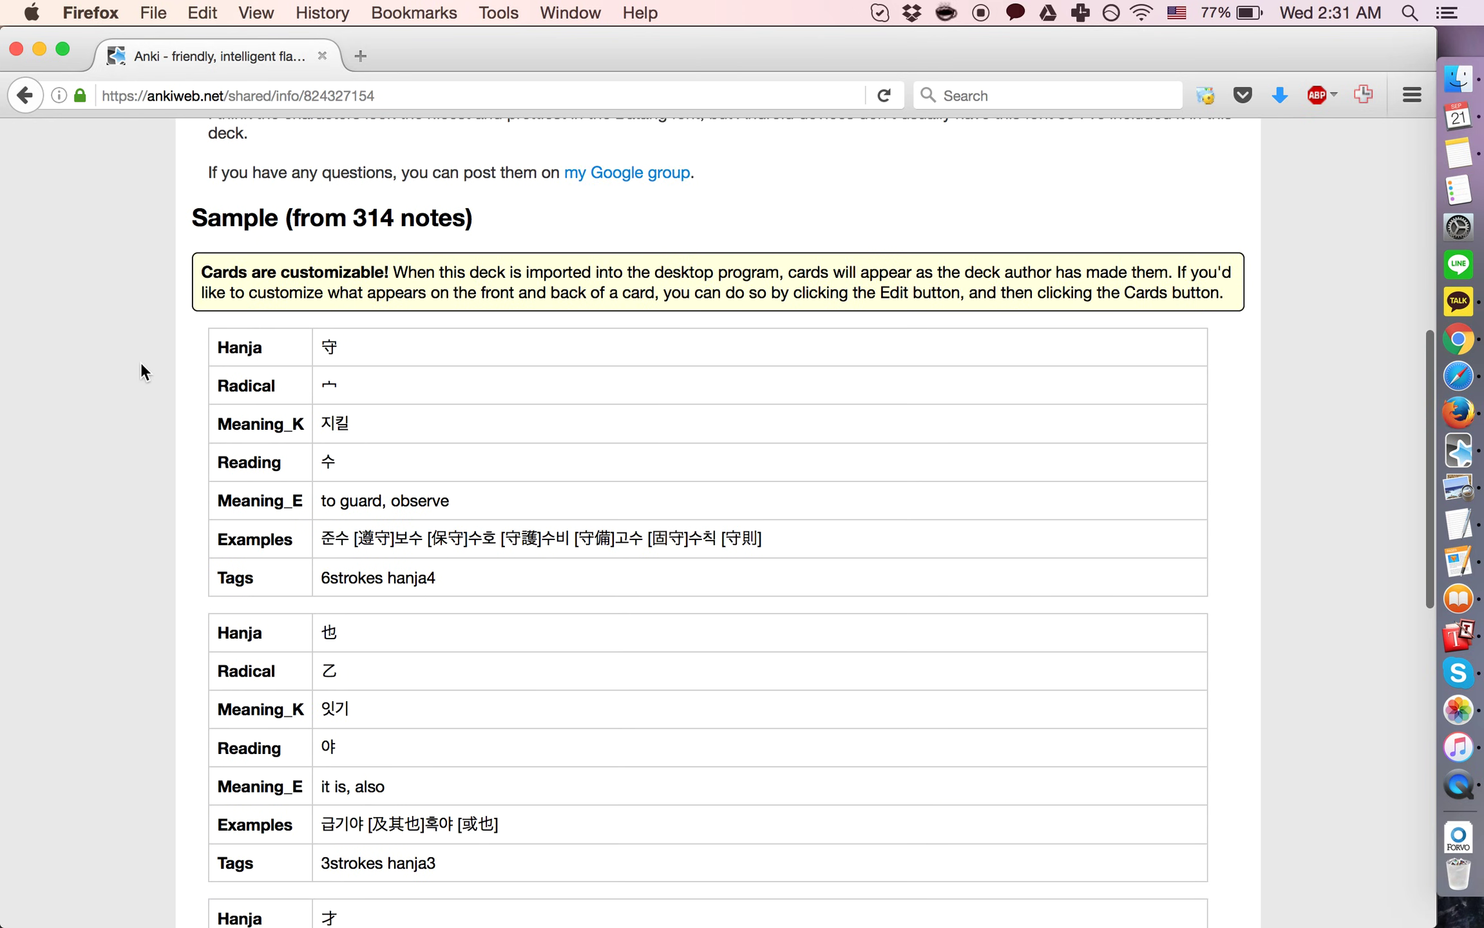
{"action": "scroll", "coordinate": [141, 367], "scroll_direction": "down", "scroll_amount": 10}
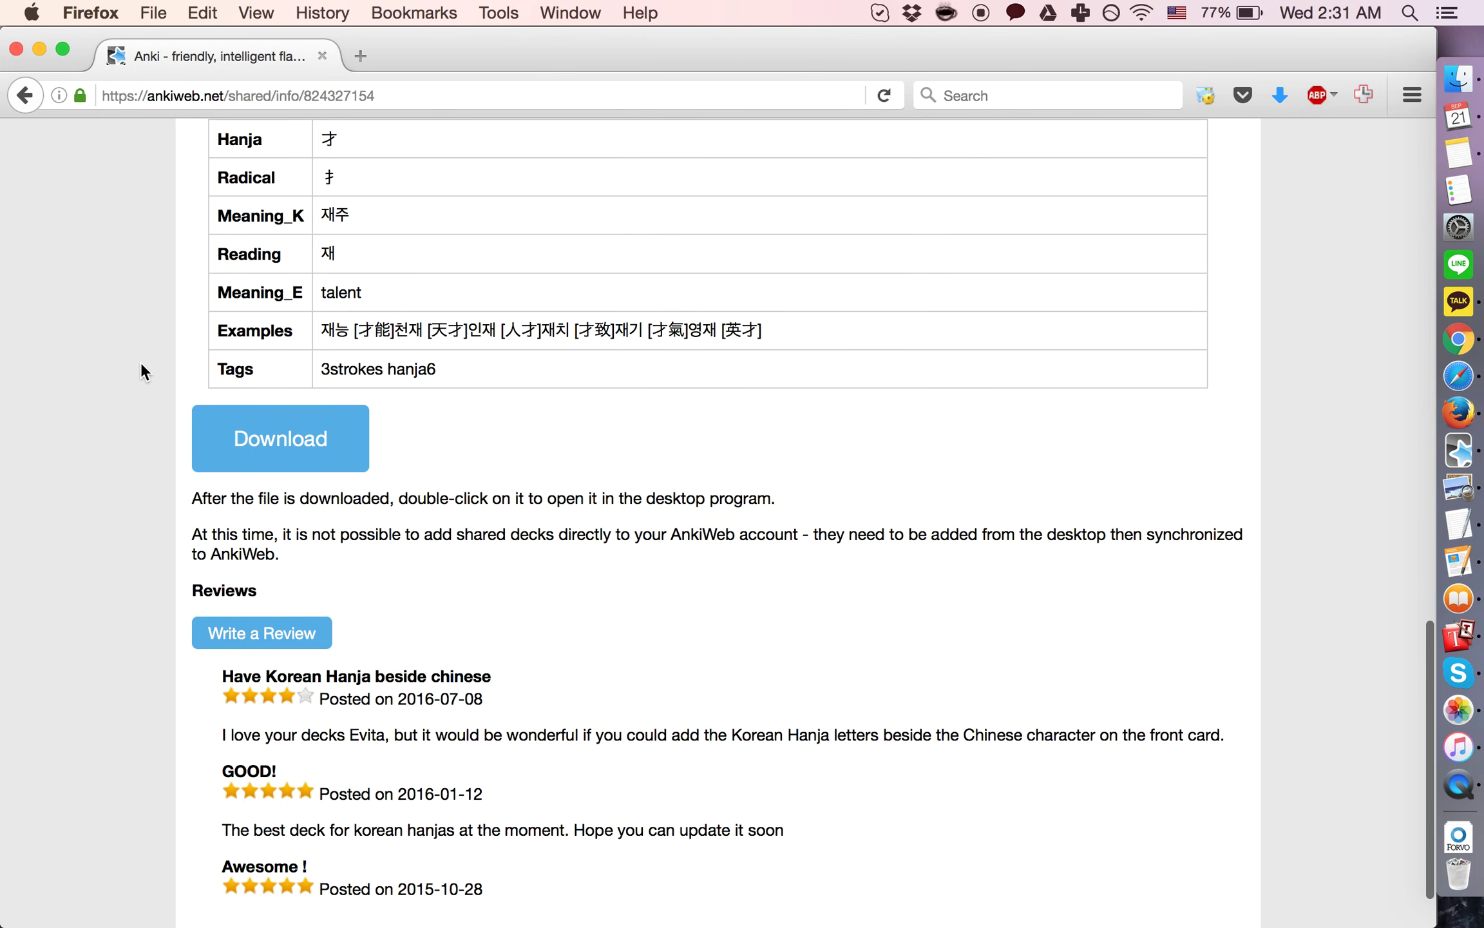
Save Korean_Hanja_by_Evita.apkg to disk and open it from Downloads, where Anki rejects it as invalid.
{"action": "left_click", "coordinate": [280, 462]}
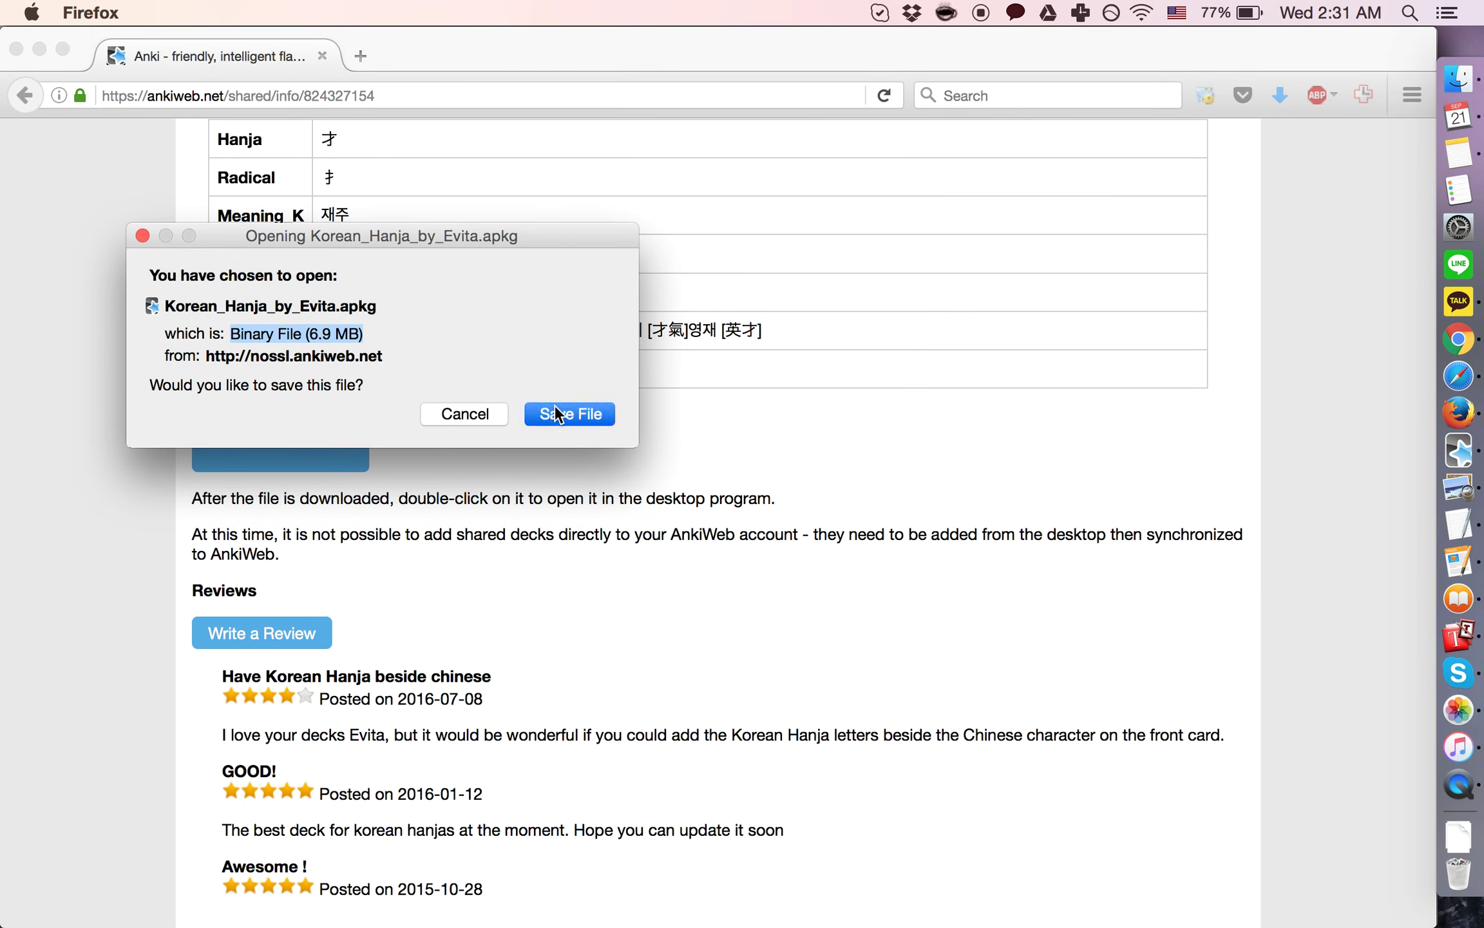
{"action": "left_click", "coordinate": [556, 414]}
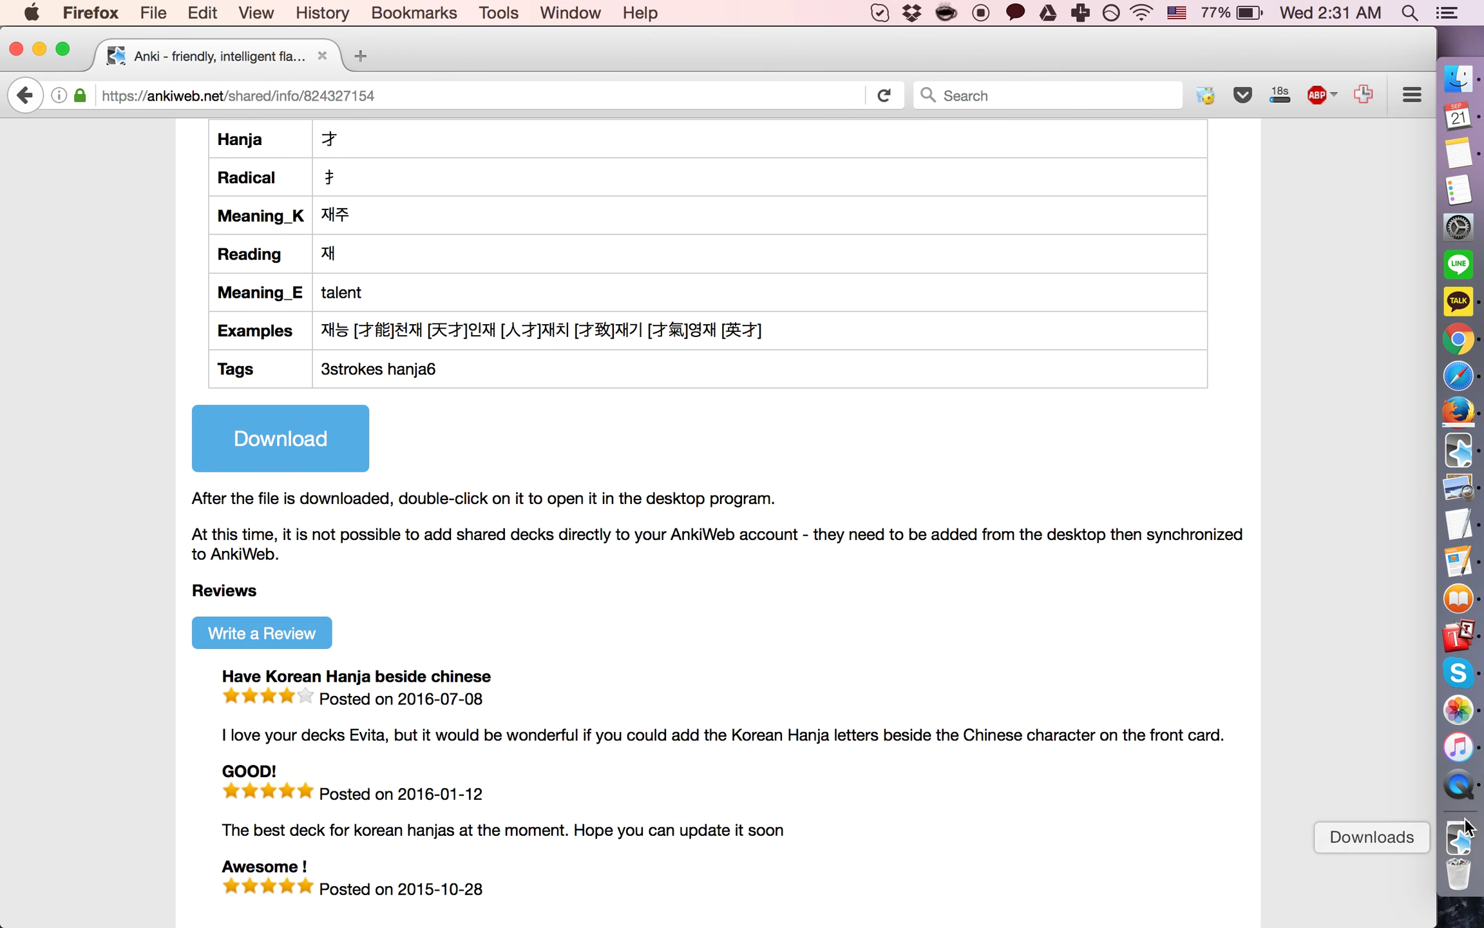
{"action": "left_click", "coordinate": [1461, 834]}
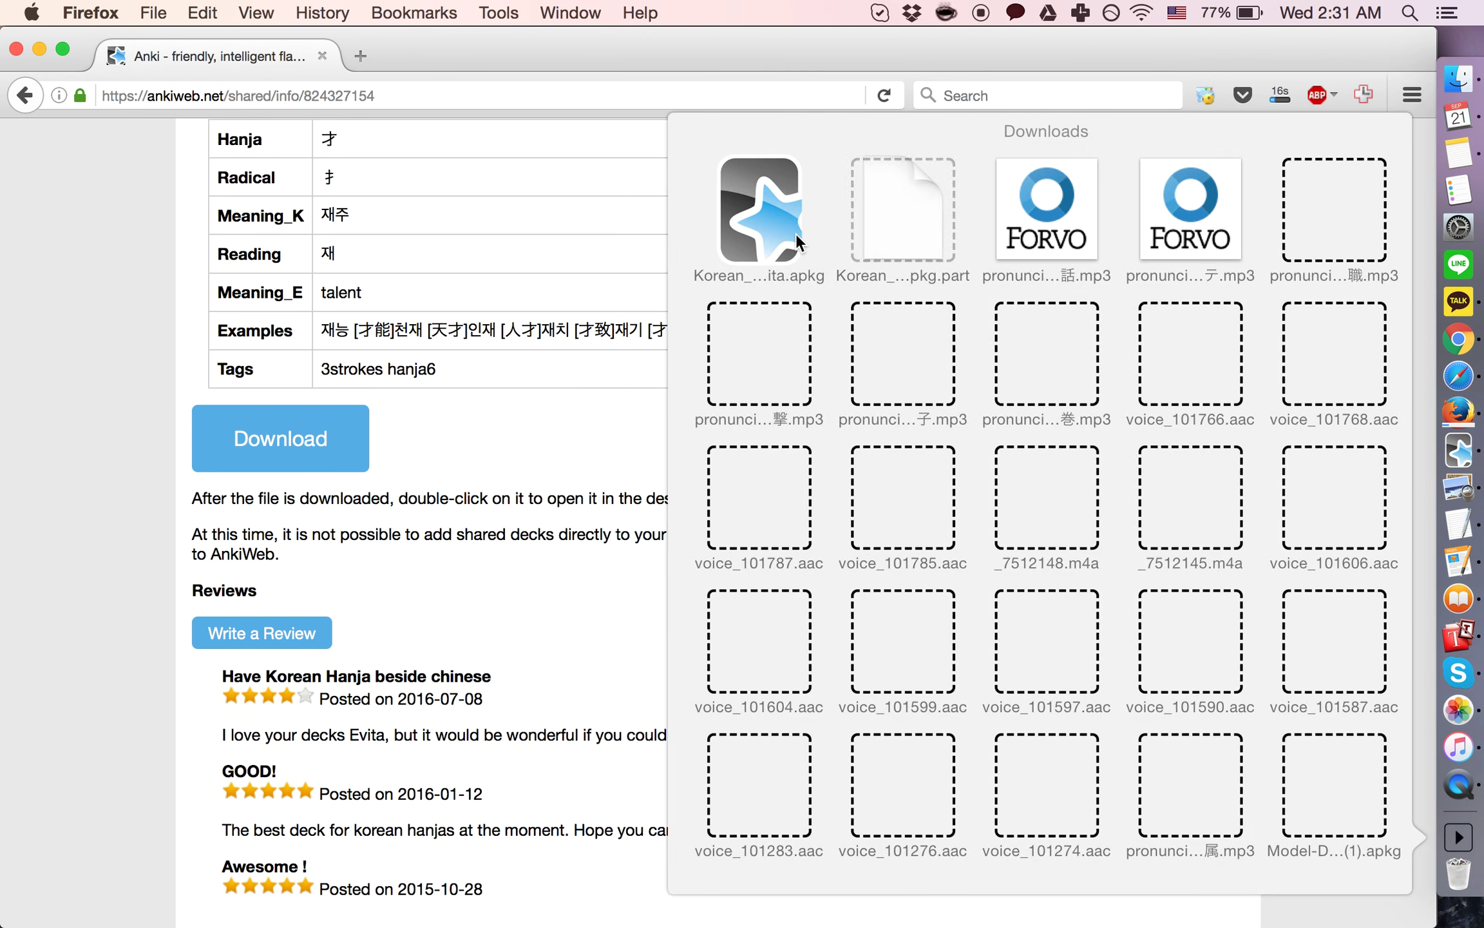
{"action": "left_click", "coordinate": [776, 224]}
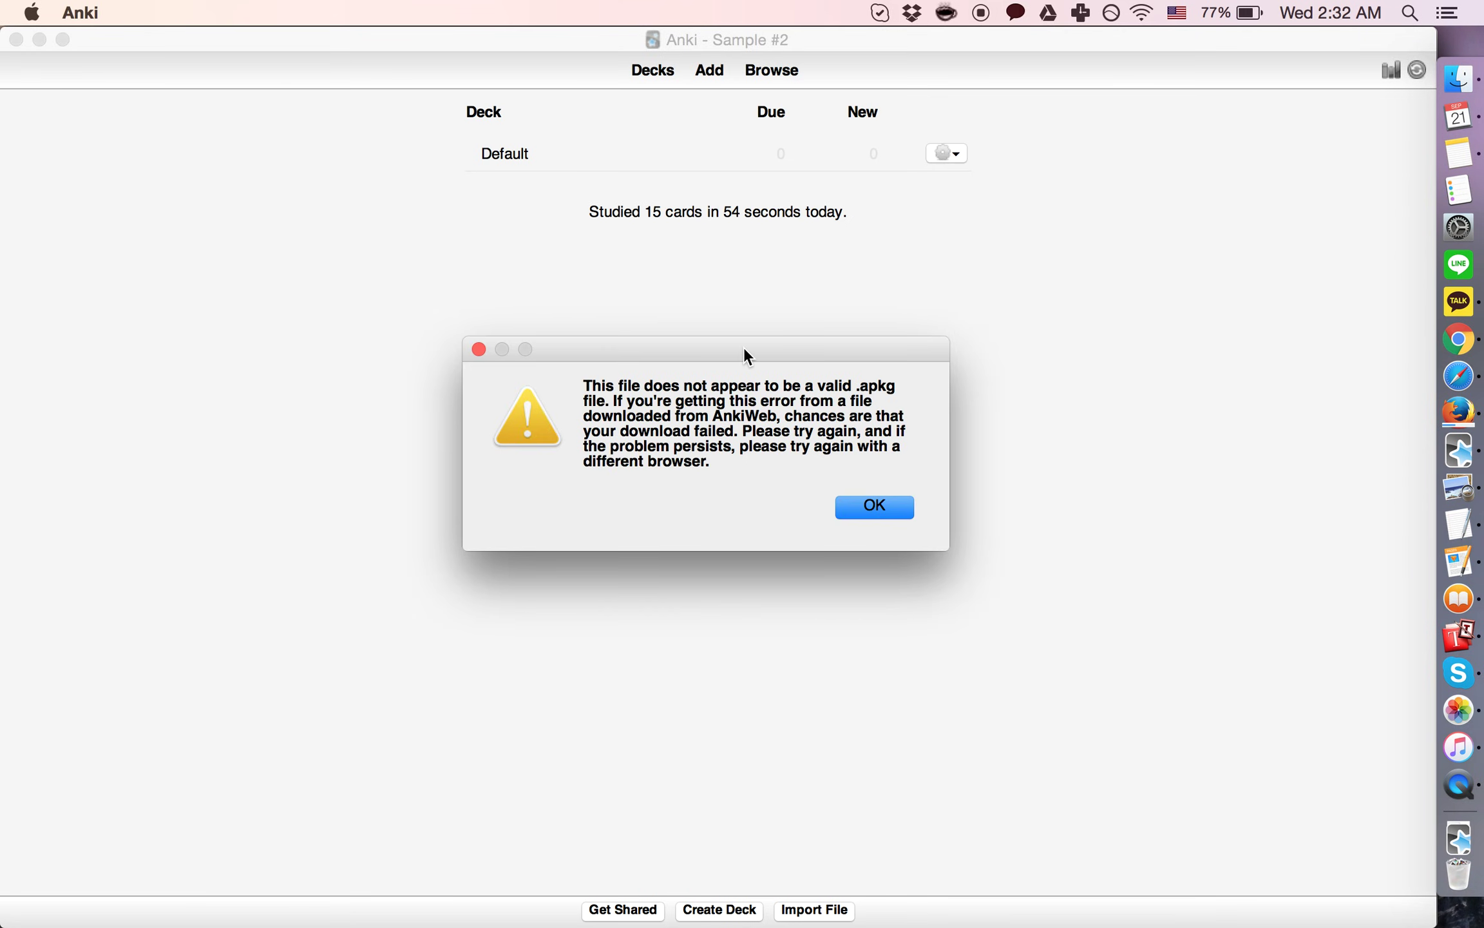
Dismiss the error, save a second copy Korean_…(1).apkg and open it in Anki, which fails again.
{"action": "left_click", "coordinate": [851, 505]}
{"action": "key", "text": "super+Tab"}
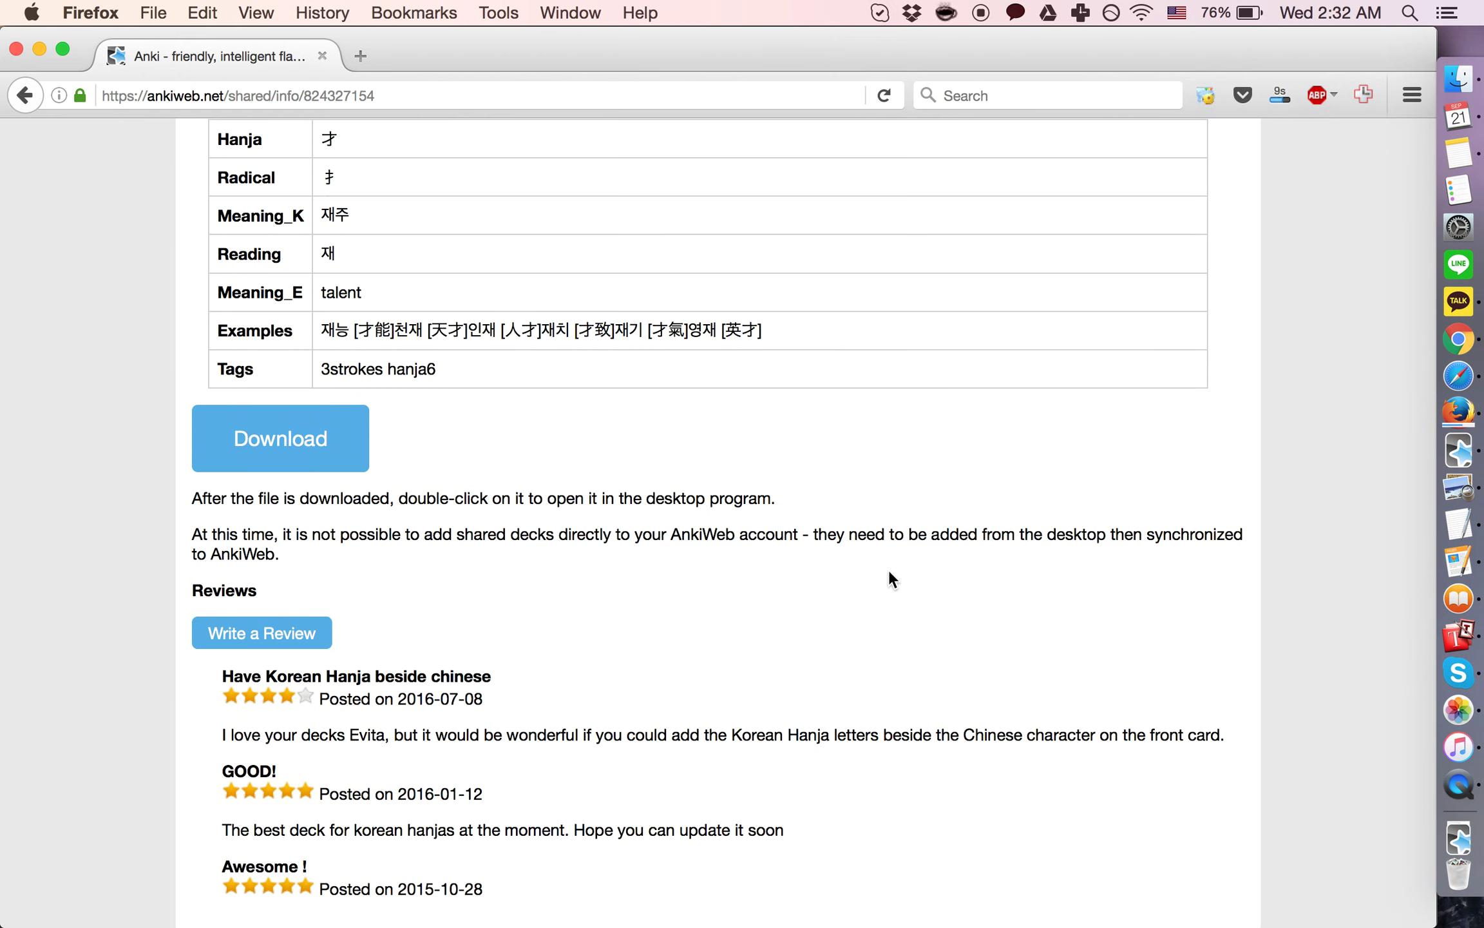
{"action": "left_click", "coordinate": [268, 451]}
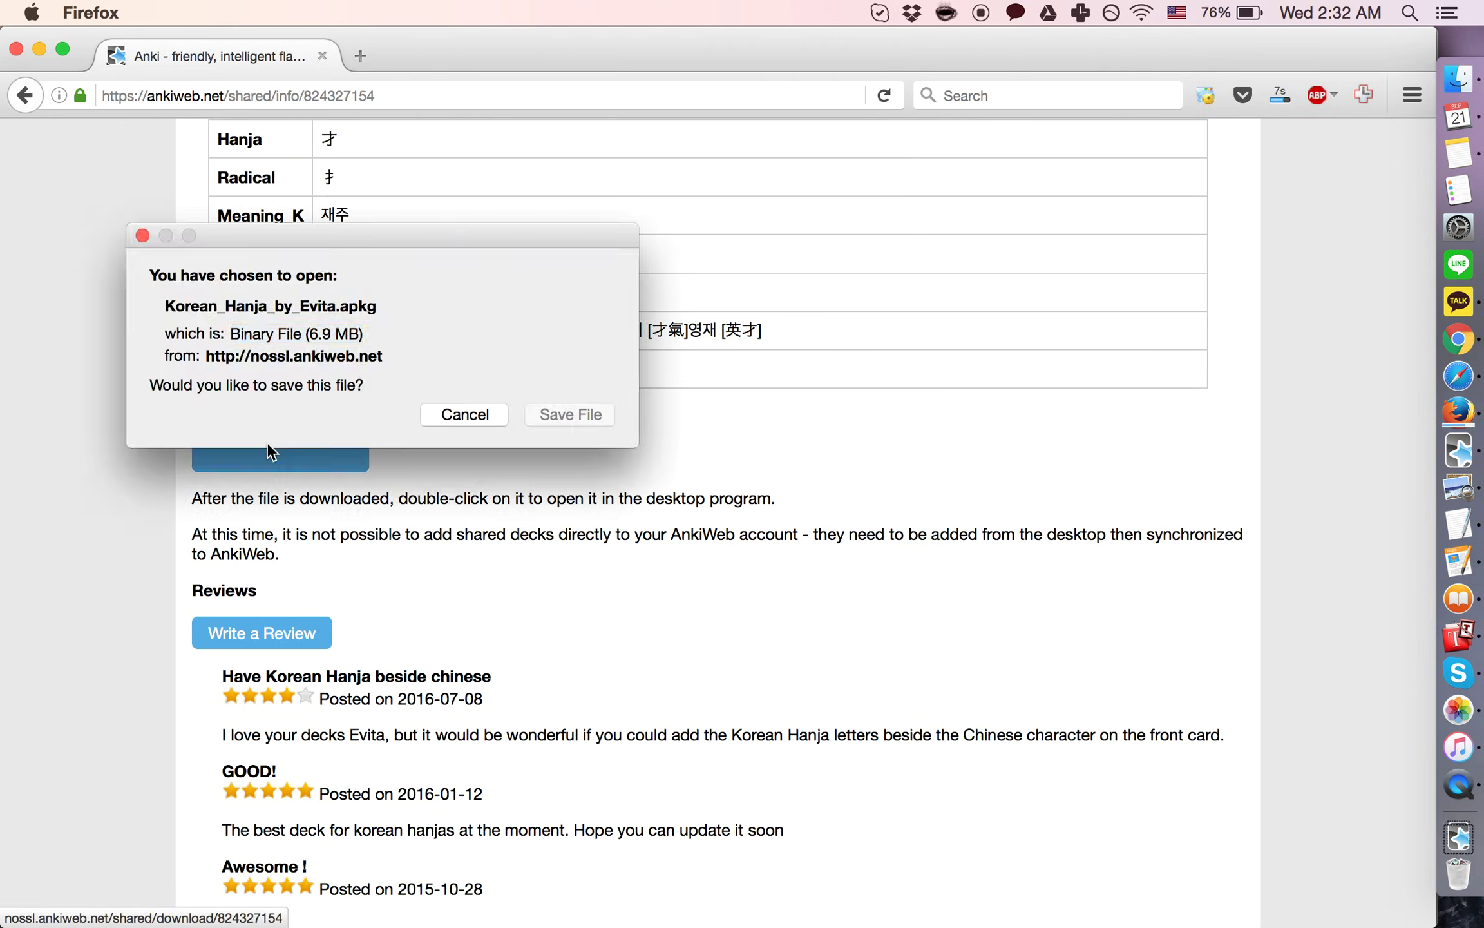
{"action": "left_click", "coordinate": [559, 421]}
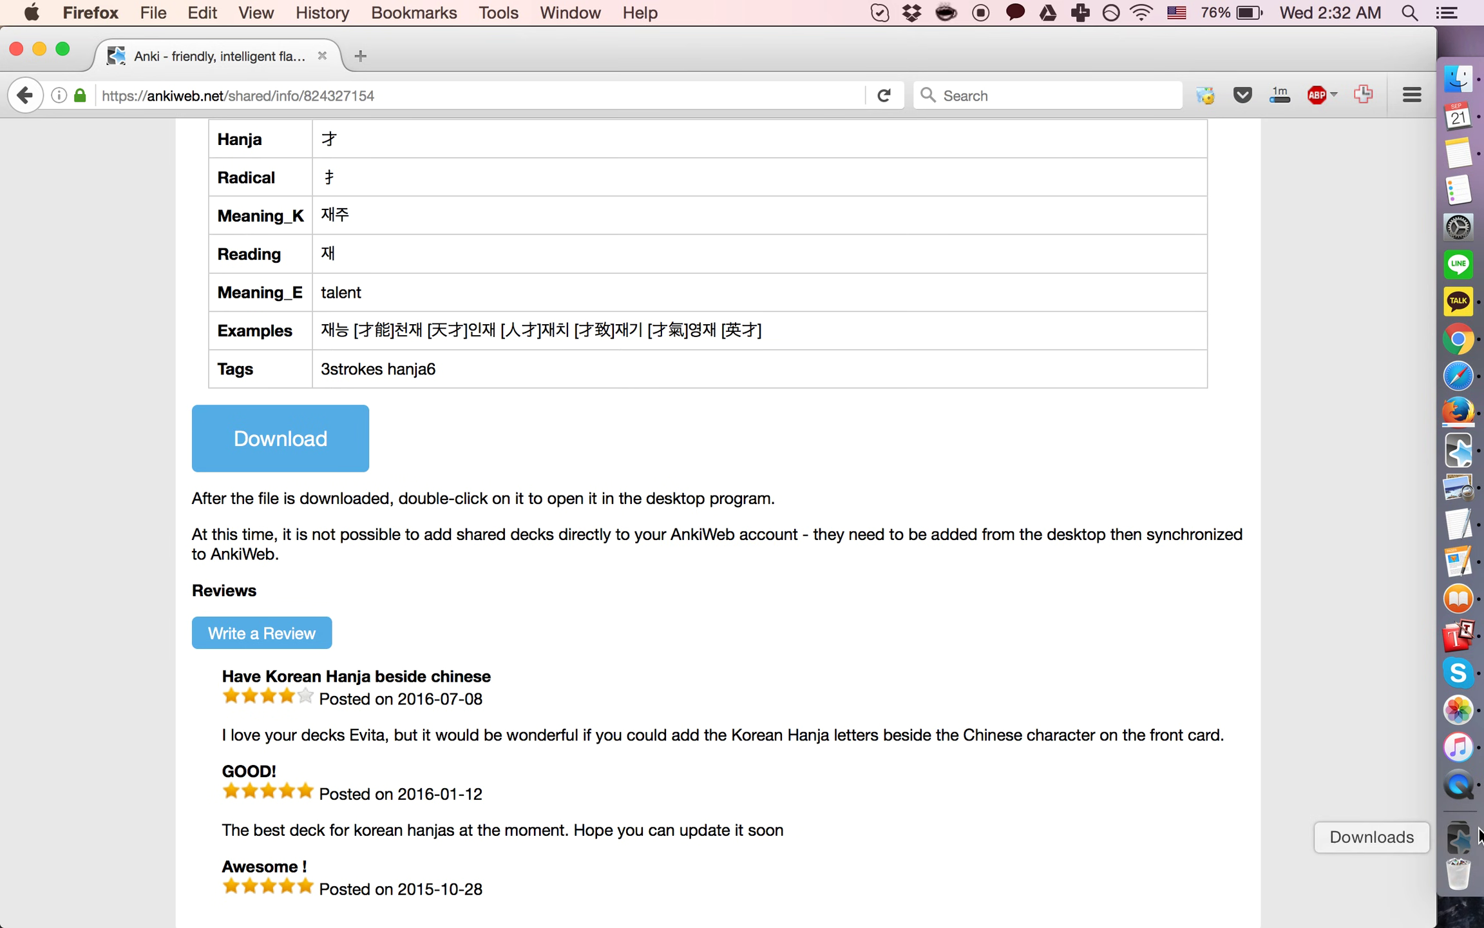
{"action": "left_click", "coordinate": [1459, 836]}
{"action": "left_click", "coordinate": [767, 210]}
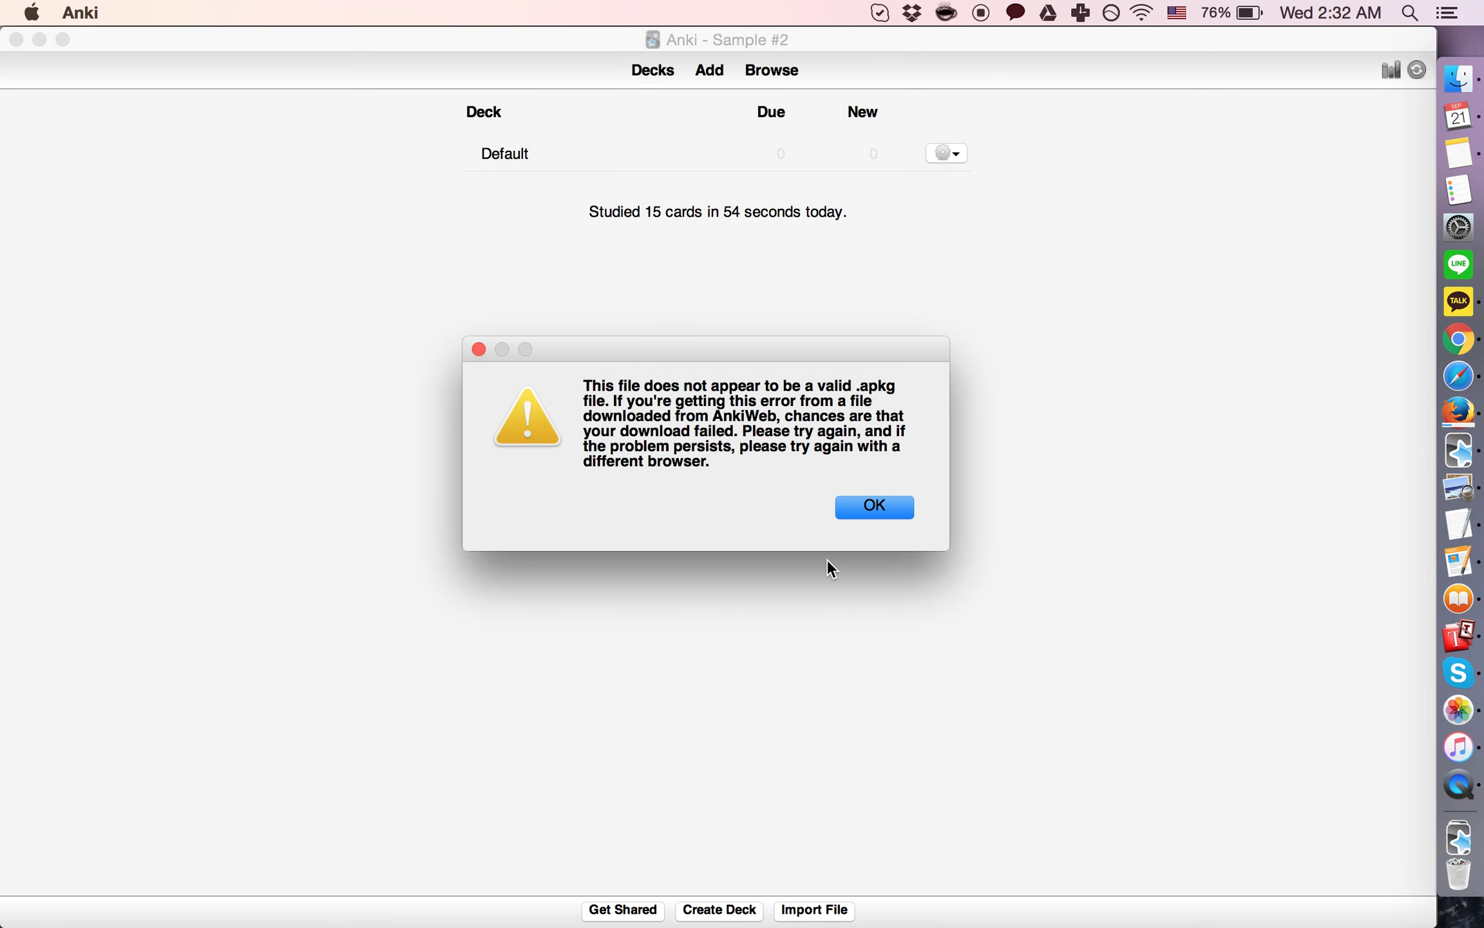
Dismiss the error and import Korean_Hanja_by_Evita.apkg from Downloads, adding its 314 cards.
{"action": "left_click", "coordinate": [874, 508]}
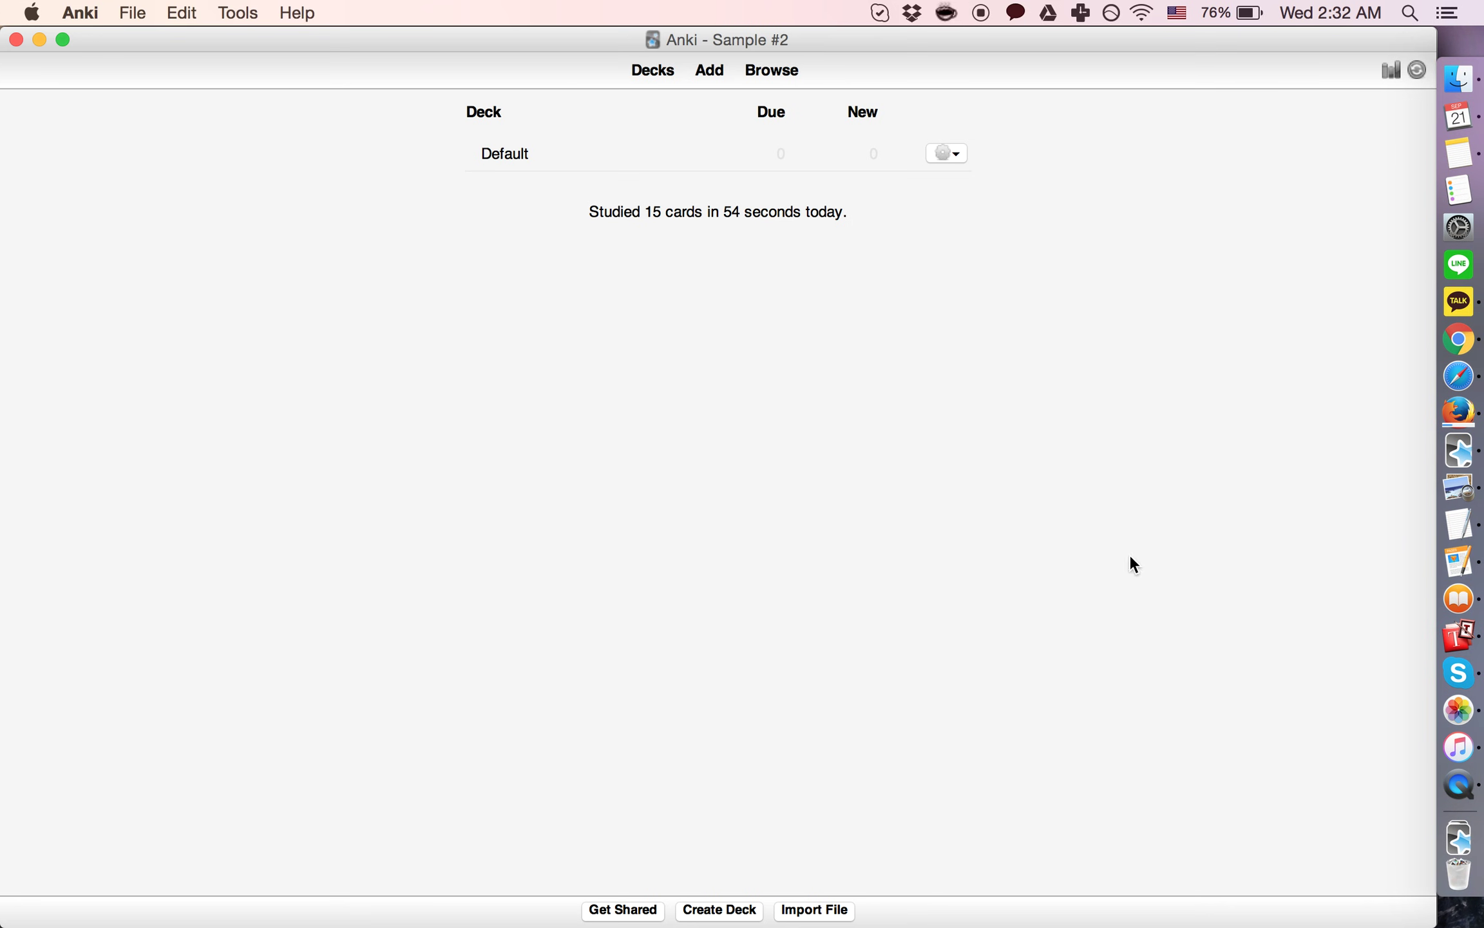
{"action": "left_click", "coordinate": [1459, 836]}
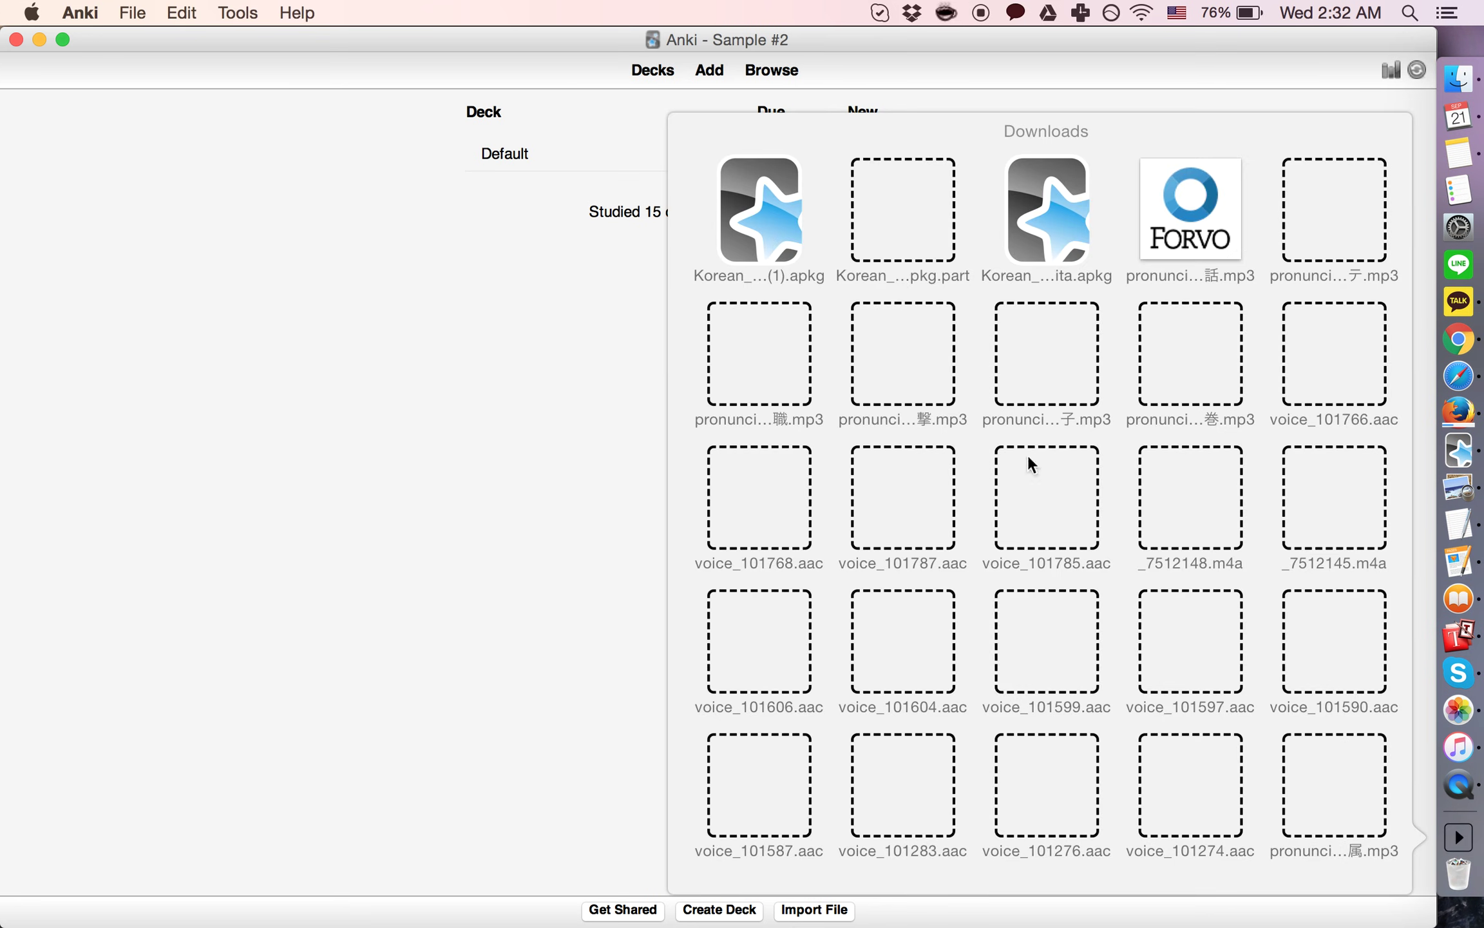
{"action": "left_click", "coordinate": [1027, 228]}
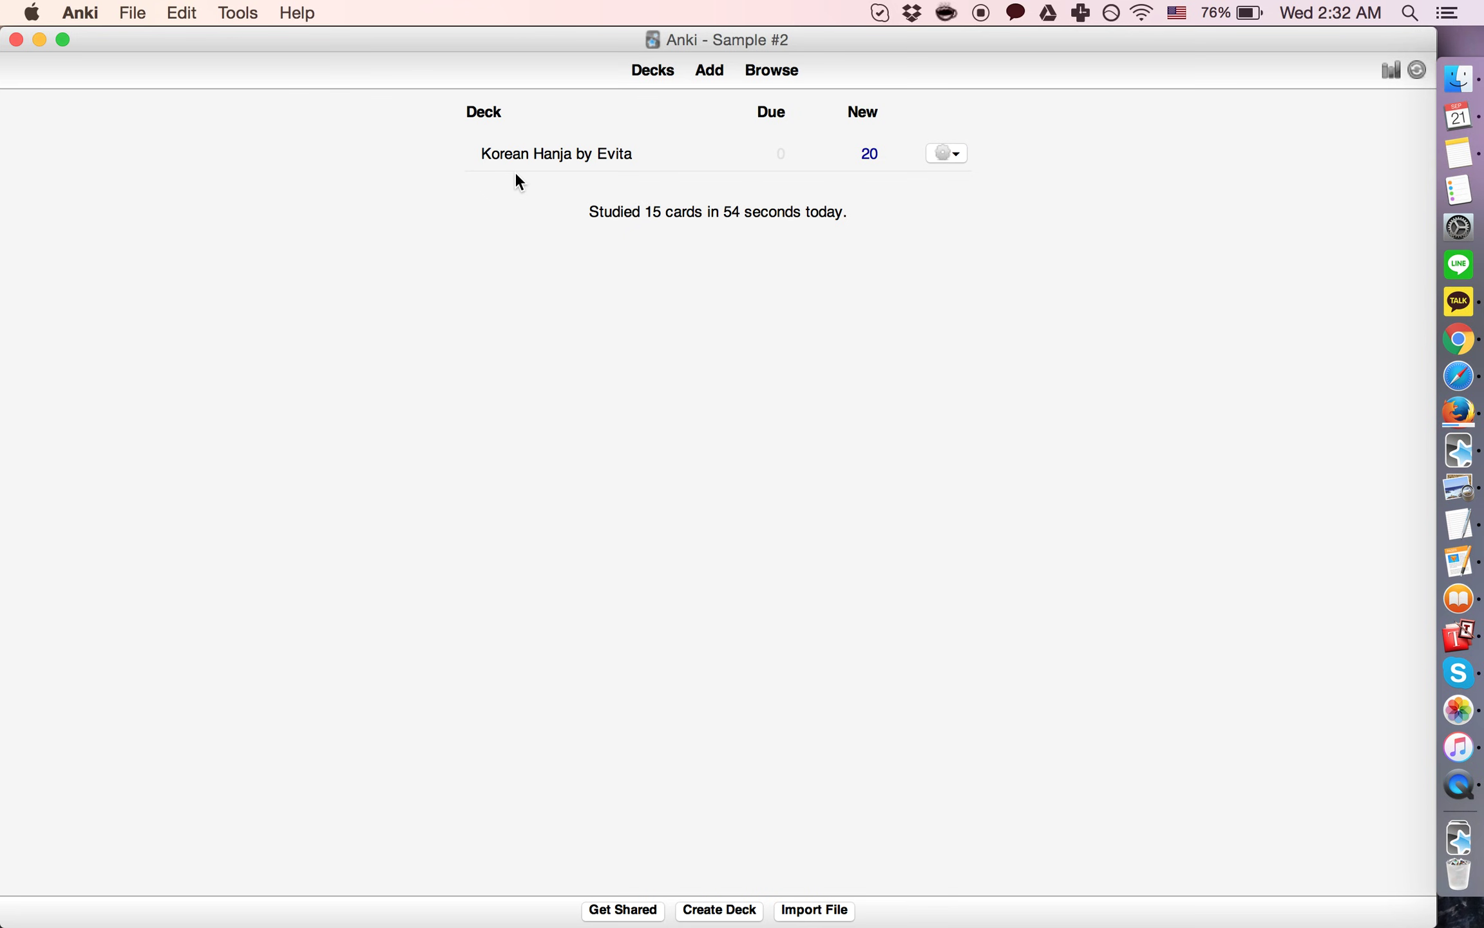
Open the Browser filtered to the current deck and look at the 丁 and 一 cards.
{"action": "left_click", "coordinate": [528, 156]}
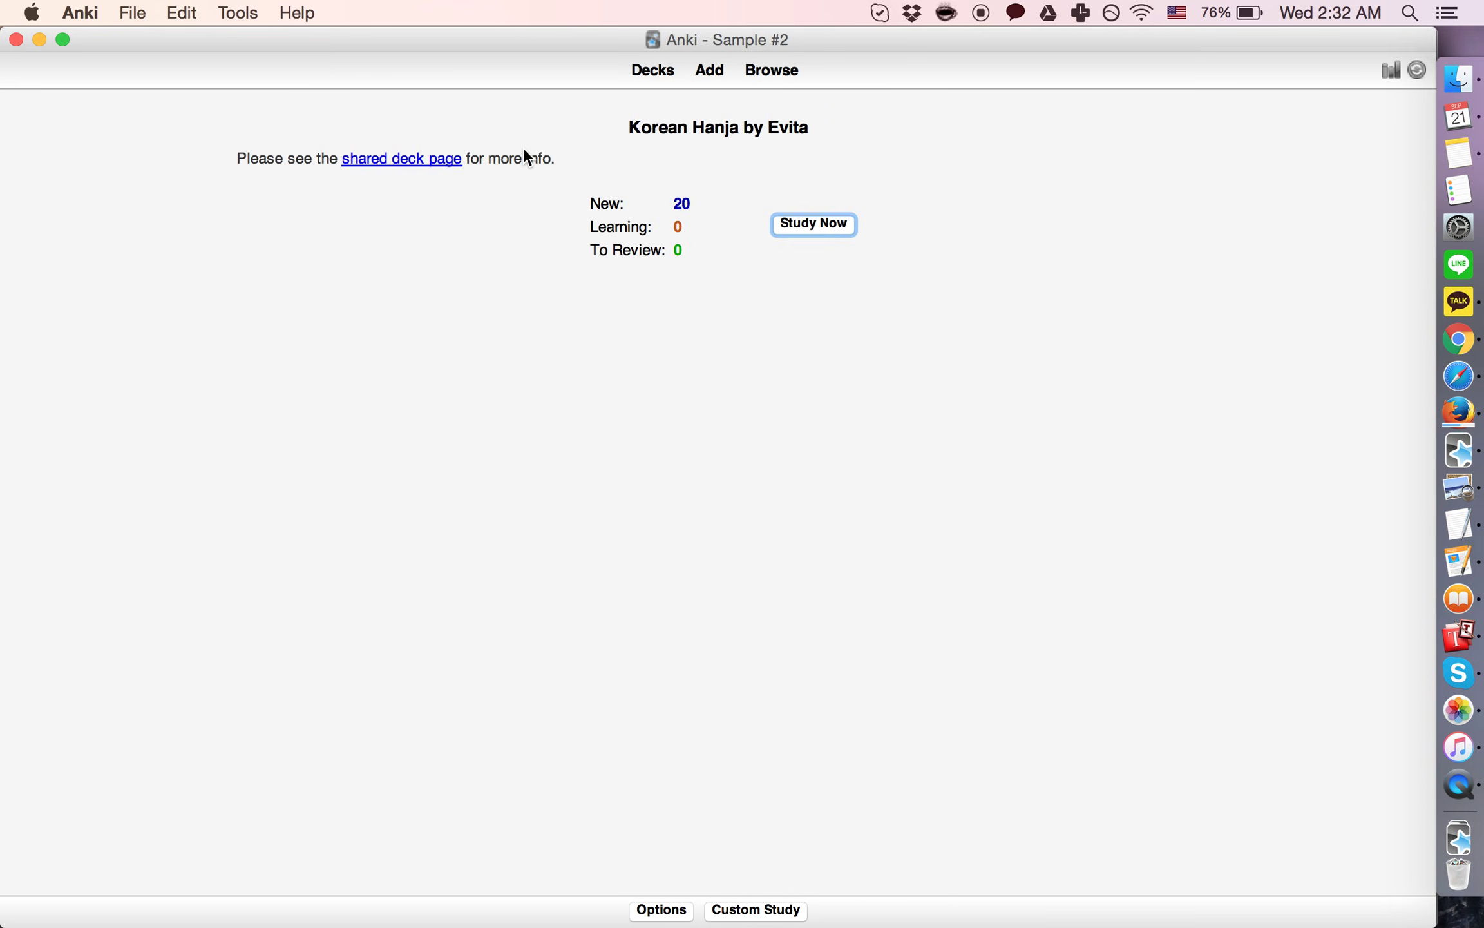
{"action": "left_click", "coordinate": [776, 71]}
{"action": "left_click", "coordinate": [118, 117]}
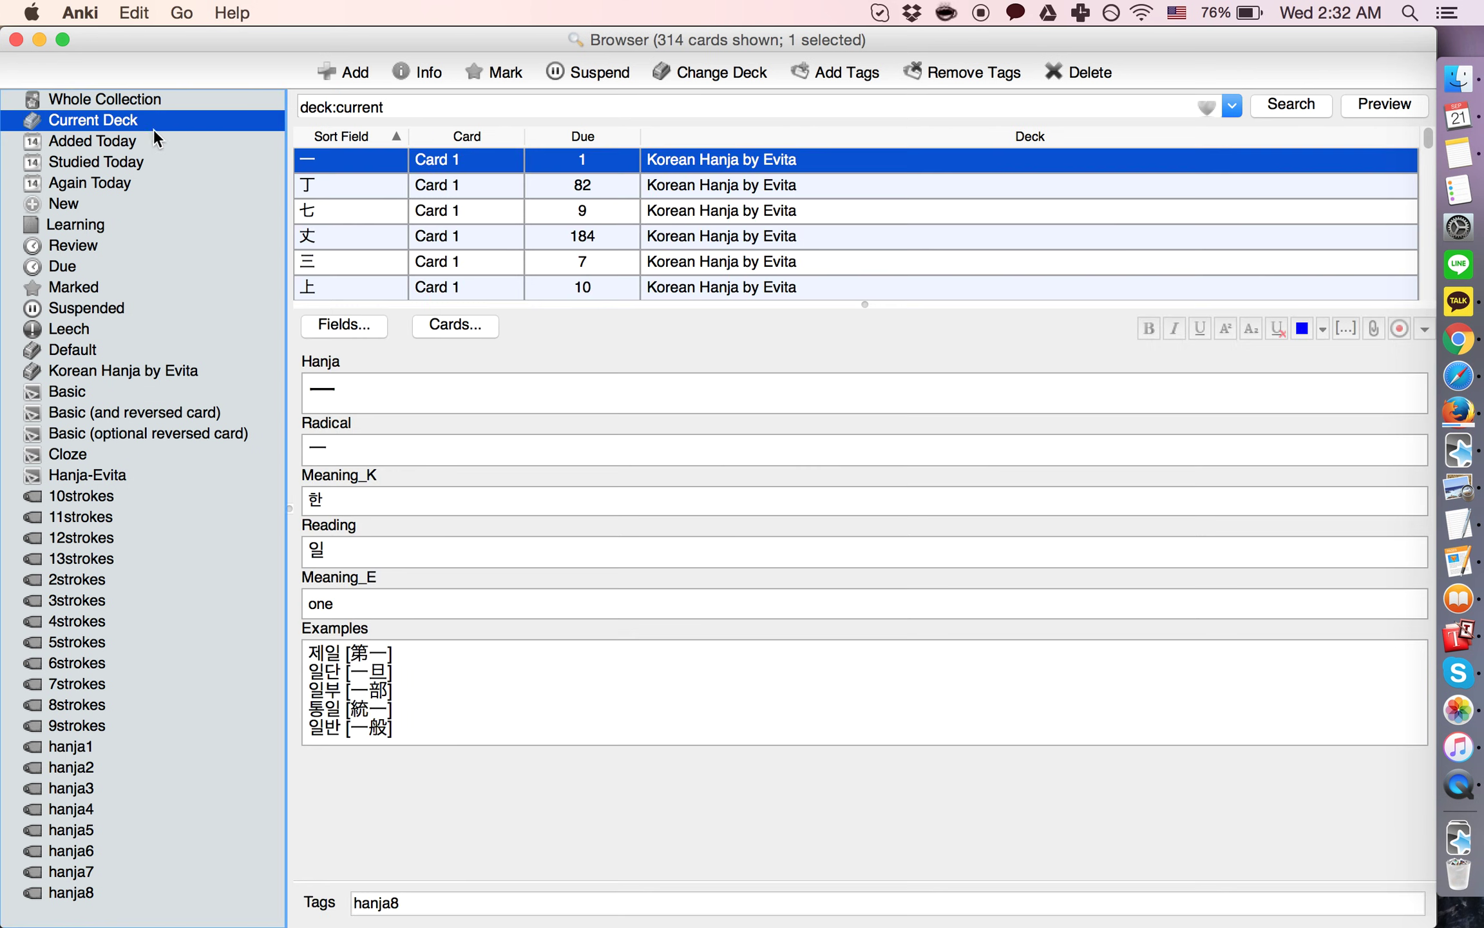
{"action": "left_click", "coordinate": [434, 184]}
{"action": "left_click", "coordinate": [429, 161]}
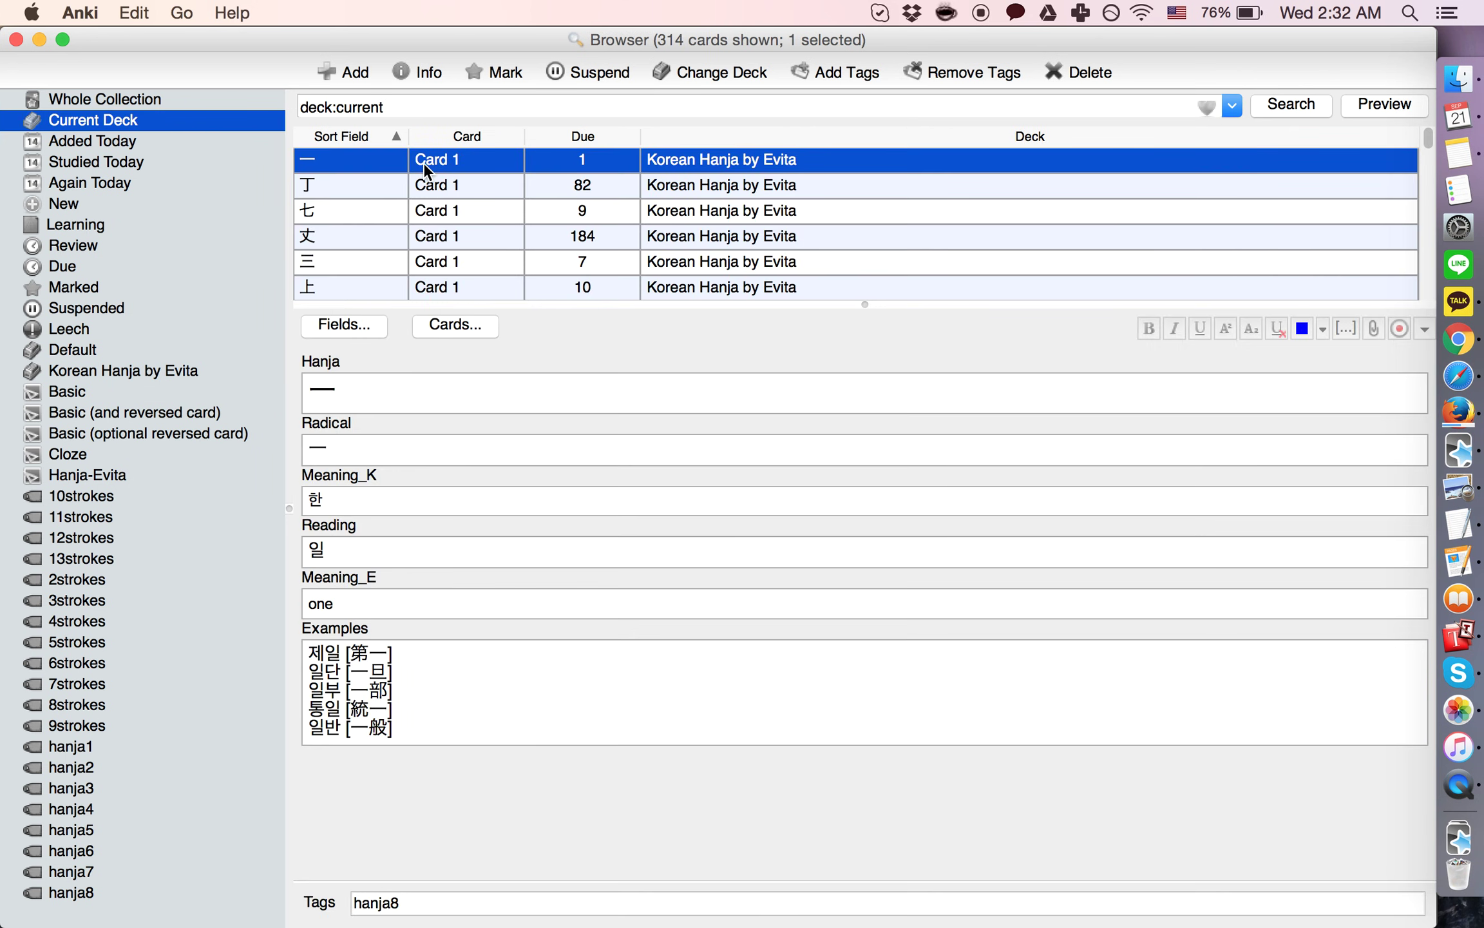
Check the note type's card template, then move down the list to the 伐 card.
{"action": "left_click", "coordinate": [453, 326]}
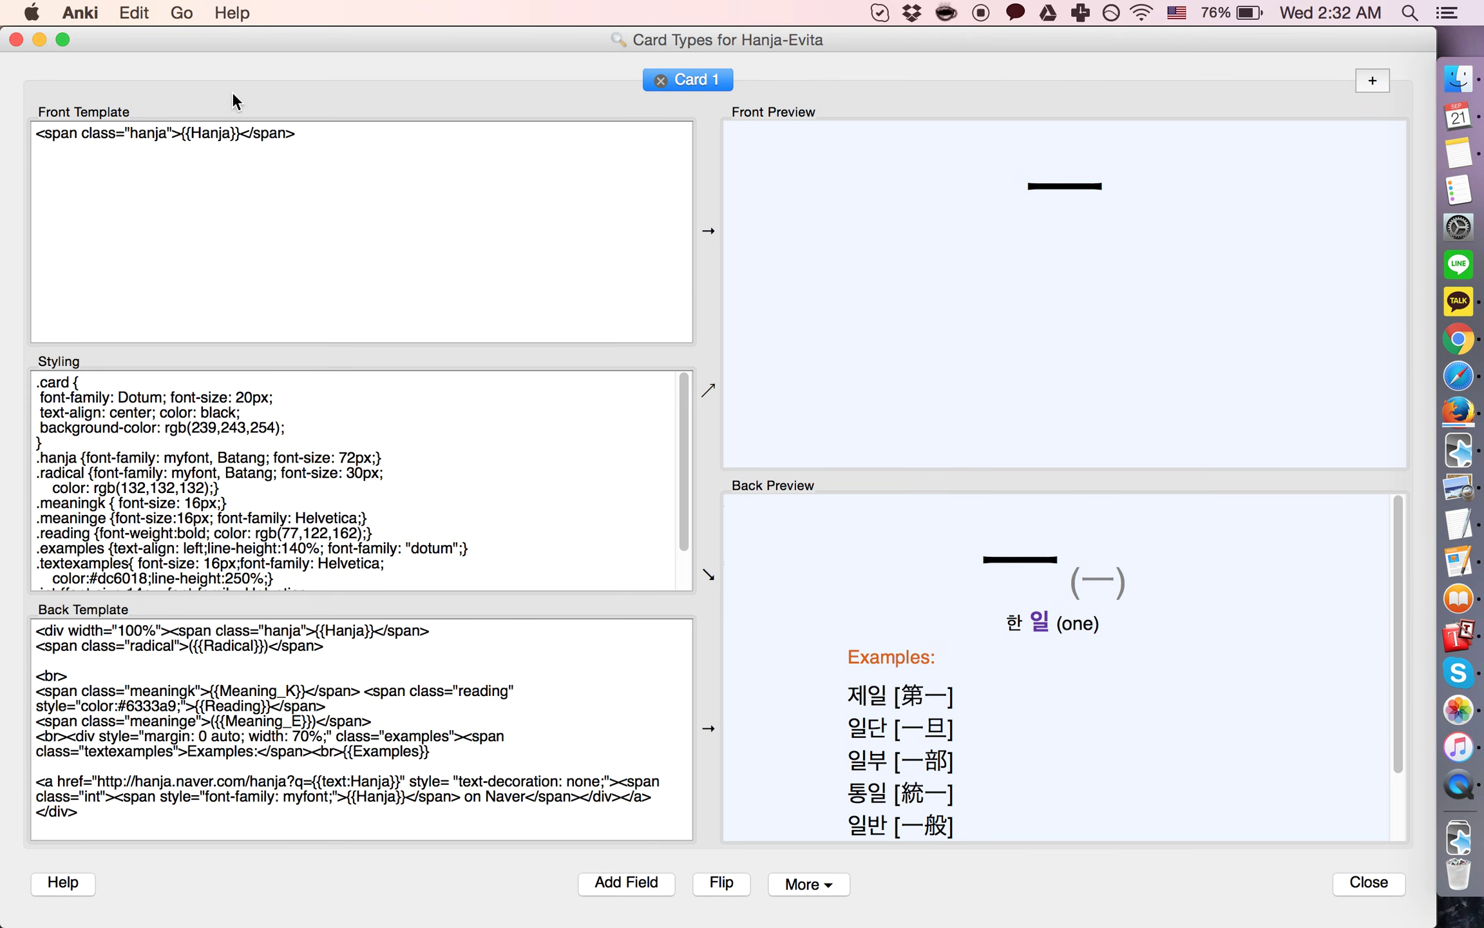
{"action": "left_click", "coordinate": [16, 40]}
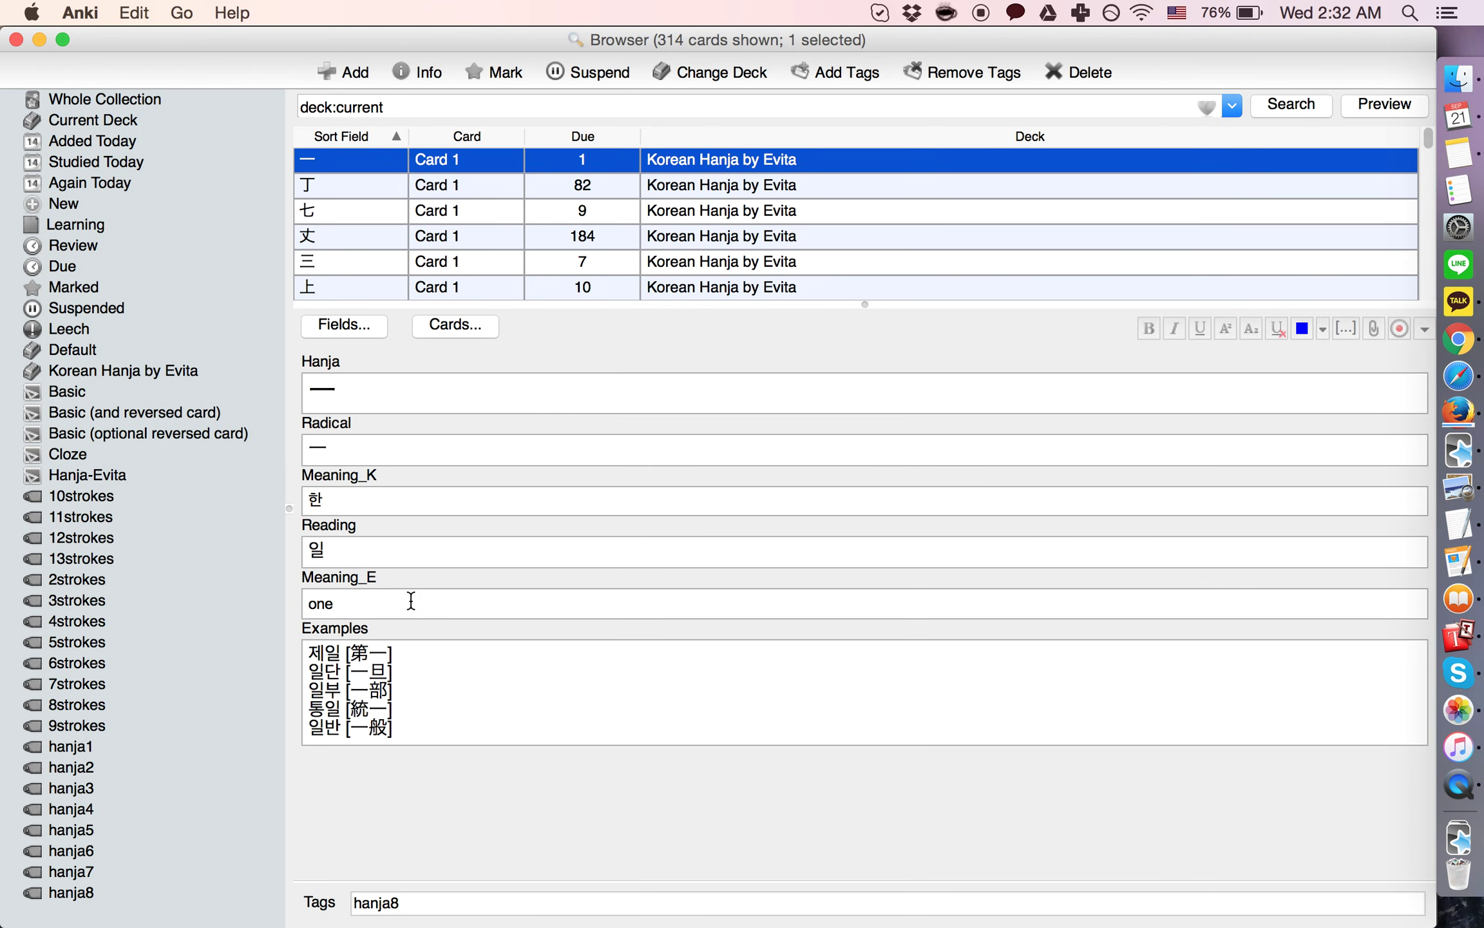
{"action": "key", "text": "Down"}
{"action": "key", "text": "Down"}
{"action": "key", "text": "Down"}
{"action": "key", "text": "Down"}
{"action": "key", "text": "Down"}
{"action": "key", "text": "Down"}
{"action": "key", "text": "Down"}
{"action": "key", "text": "Down"}
{"action": "key", "text": "Down"}
{"action": "key", "text": "Down"}
{"action": "key", "text": "Down"}
{"action": "key", "text": "Down"}
{"action": "key", "text": "Down"}
{"action": "key", "text": "Down"}
{"action": "key", "text": "Down"}
{"action": "key", "text": "Down"}
{"action": "key", "text": "Down"}
{"action": "key", "text": "Down"}
{"action": "key", "text": "Down"}
{"action": "key", "text": "Down"}
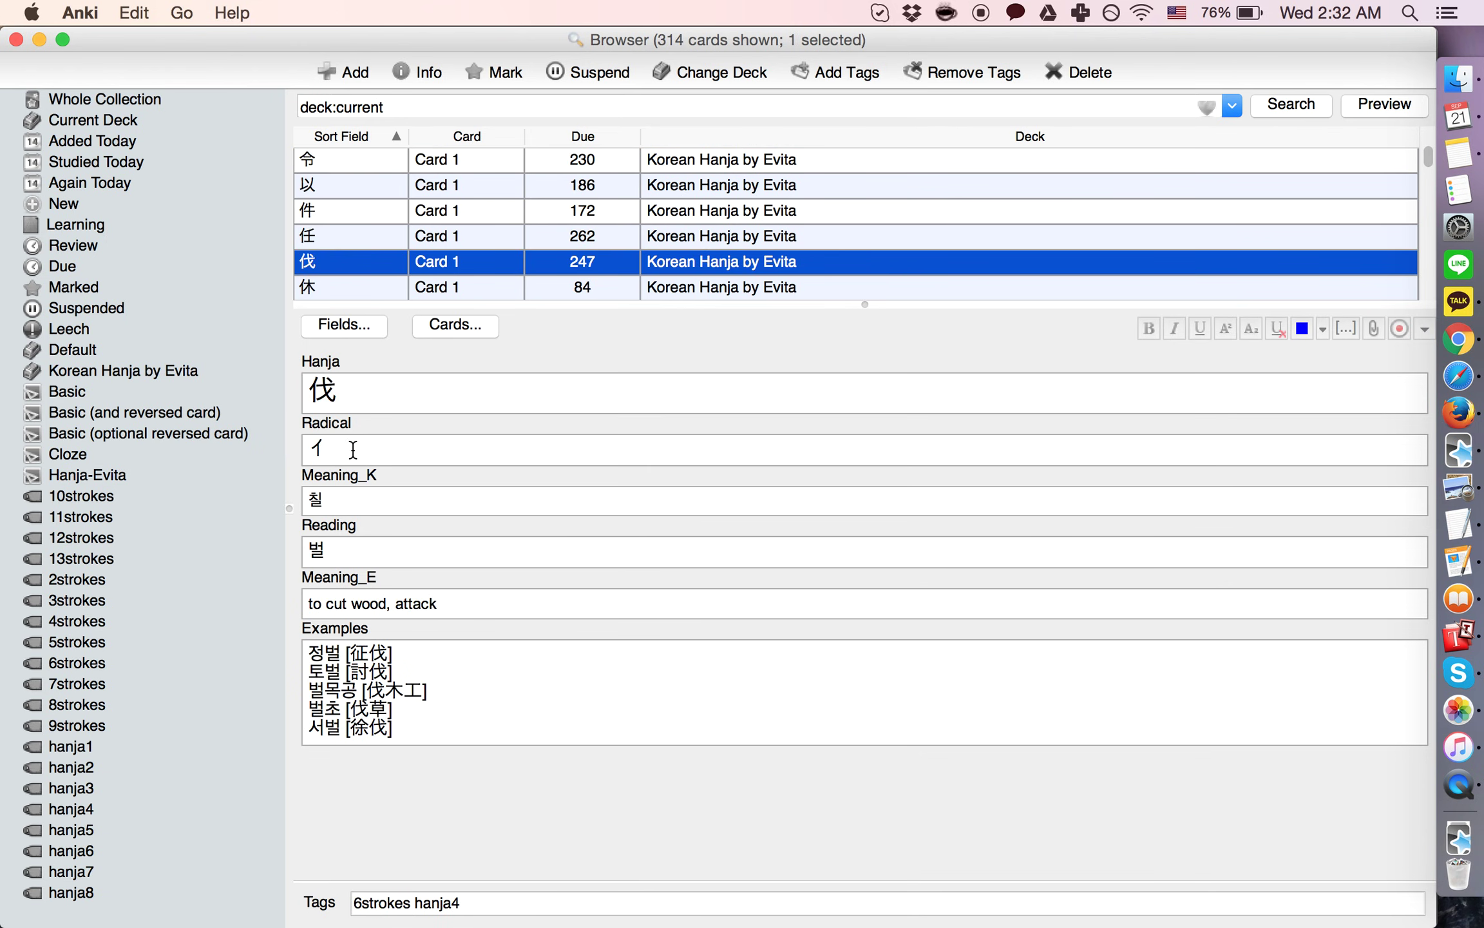
Inspect the 伐 card's radical, Hanja, meaning 칠, reading 벌 and examples, then preview its template.
{"action": "left_click_drag", "start_coordinate": [354, 451], "coordinate": [297, 449]}
{"action": "left_click", "coordinate": [336, 391]}
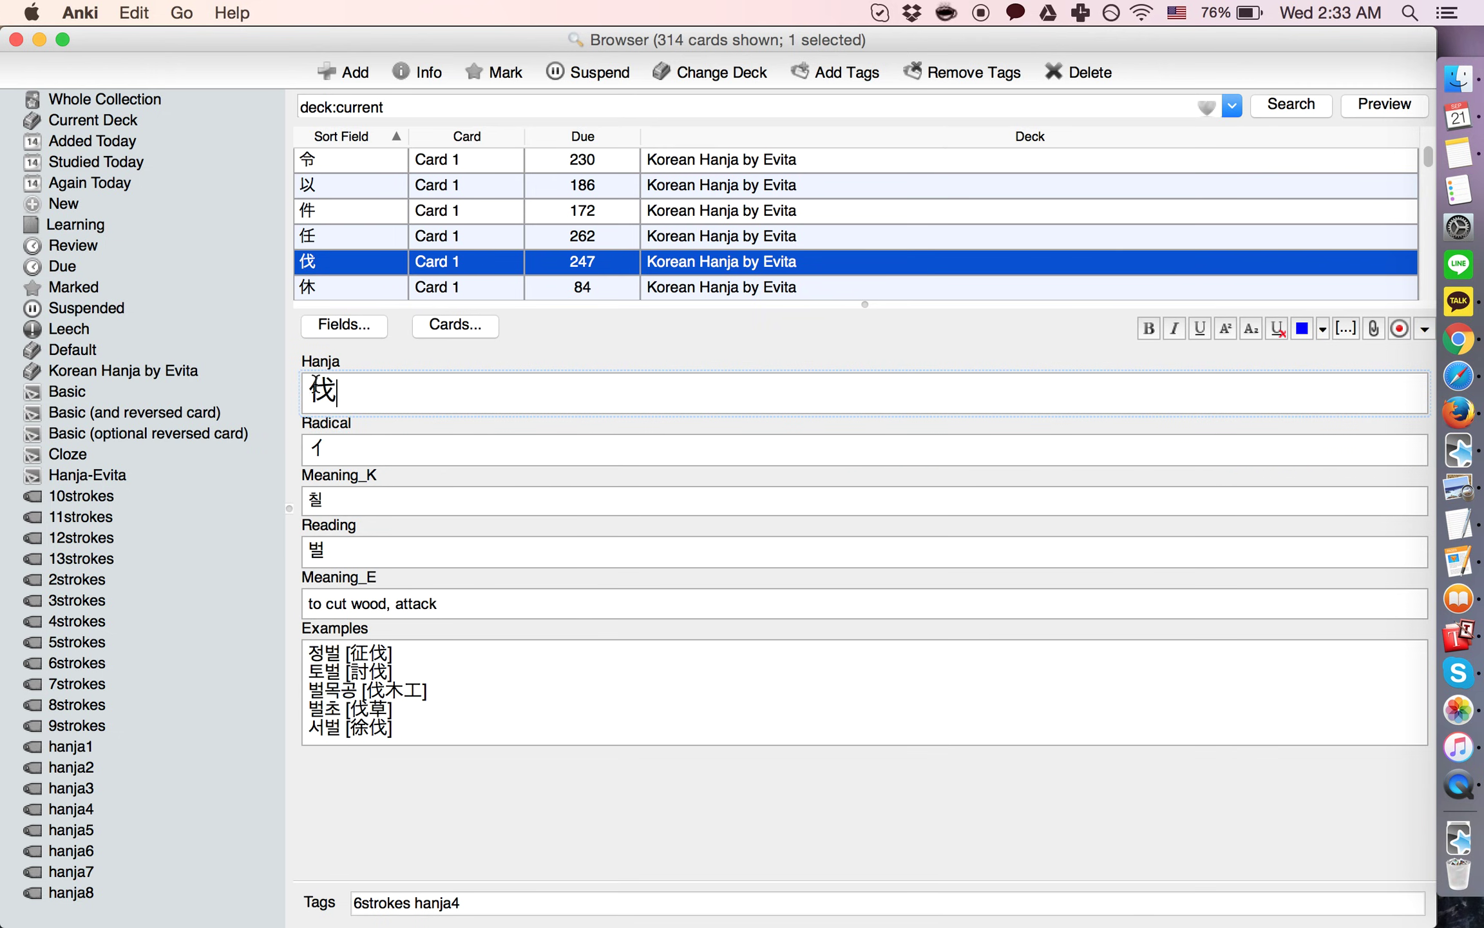
{"action": "left_click_drag", "start_coordinate": [343, 502], "coordinate": [266, 493]}
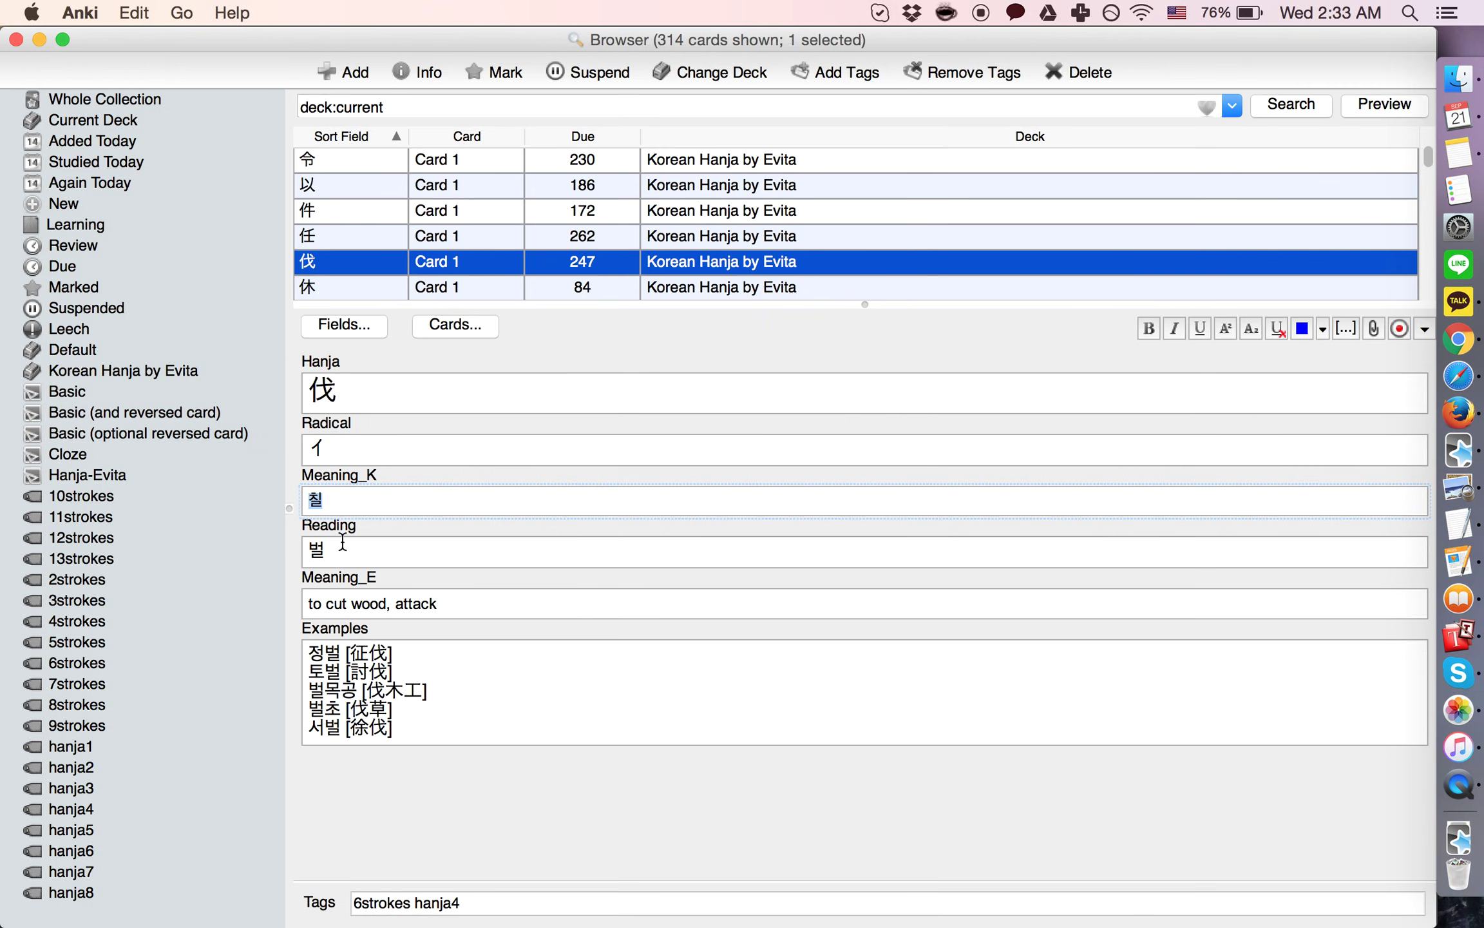
{"action": "left_click_drag", "start_coordinate": [347, 546], "coordinate": [269, 554]}
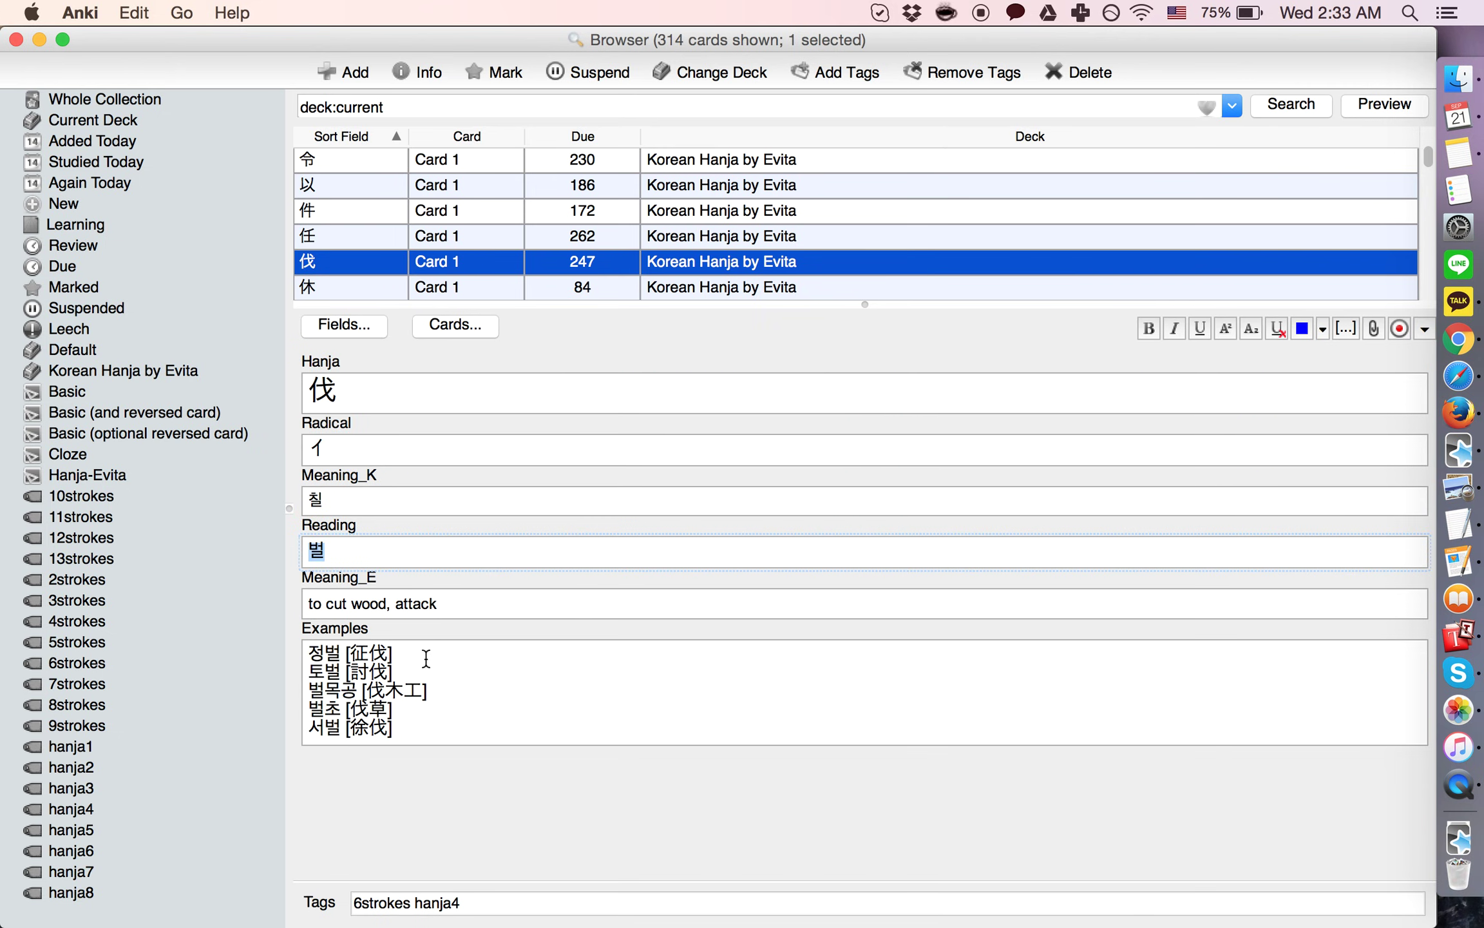
{"action": "left_click", "coordinate": [426, 657]}
{"action": "left_click_drag", "start_coordinate": [540, 720], "coordinate": [354, 621]}
{"action": "left_click", "coordinate": [355, 620]}
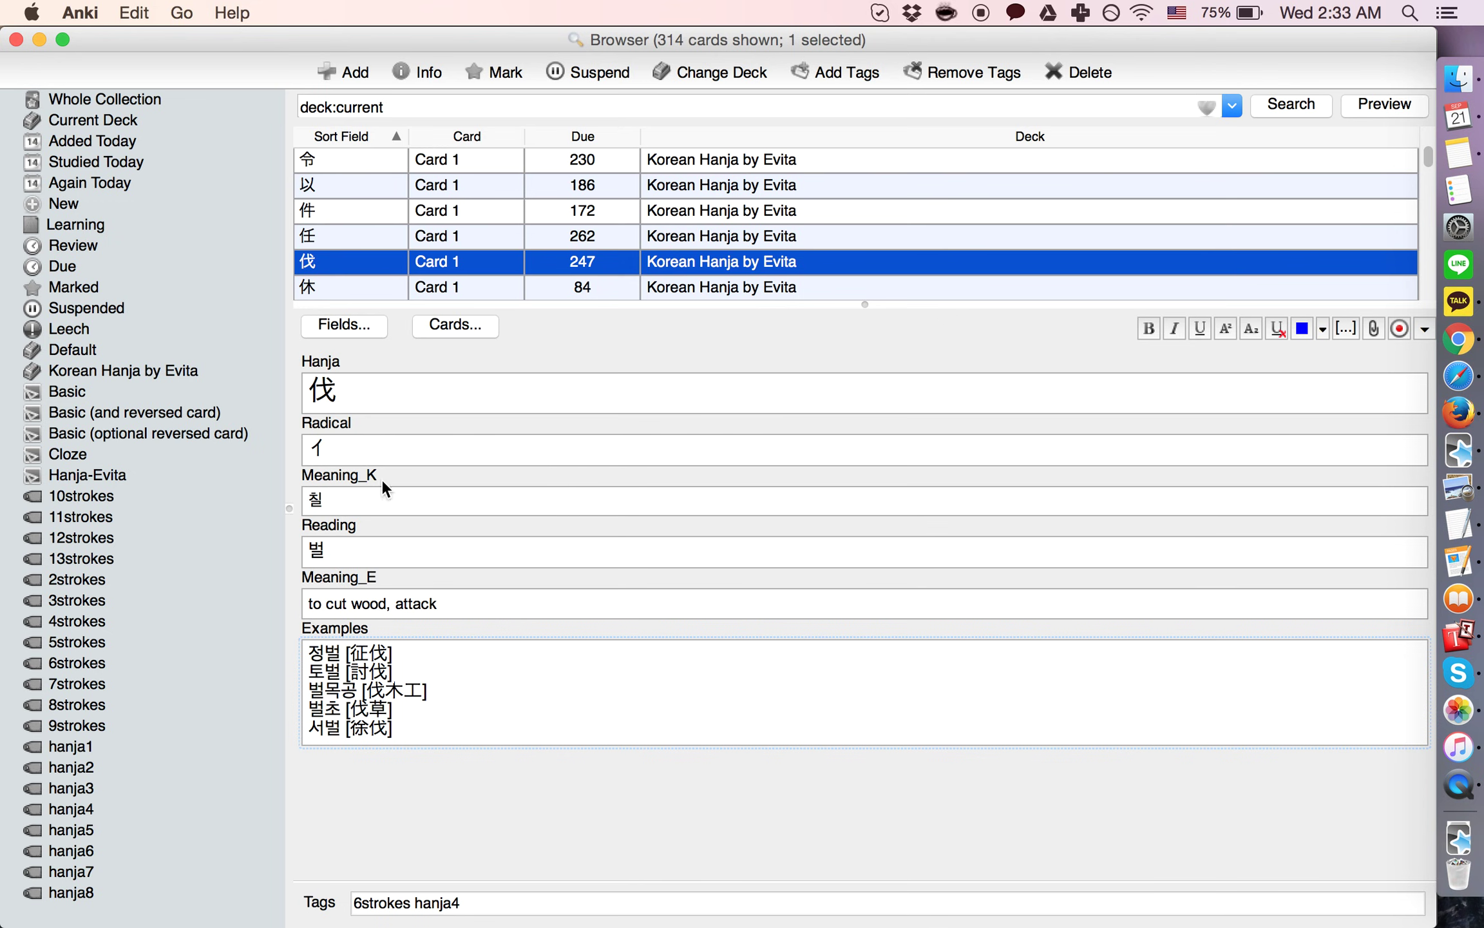
{"action": "left_click", "coordinate": [443, 332]}
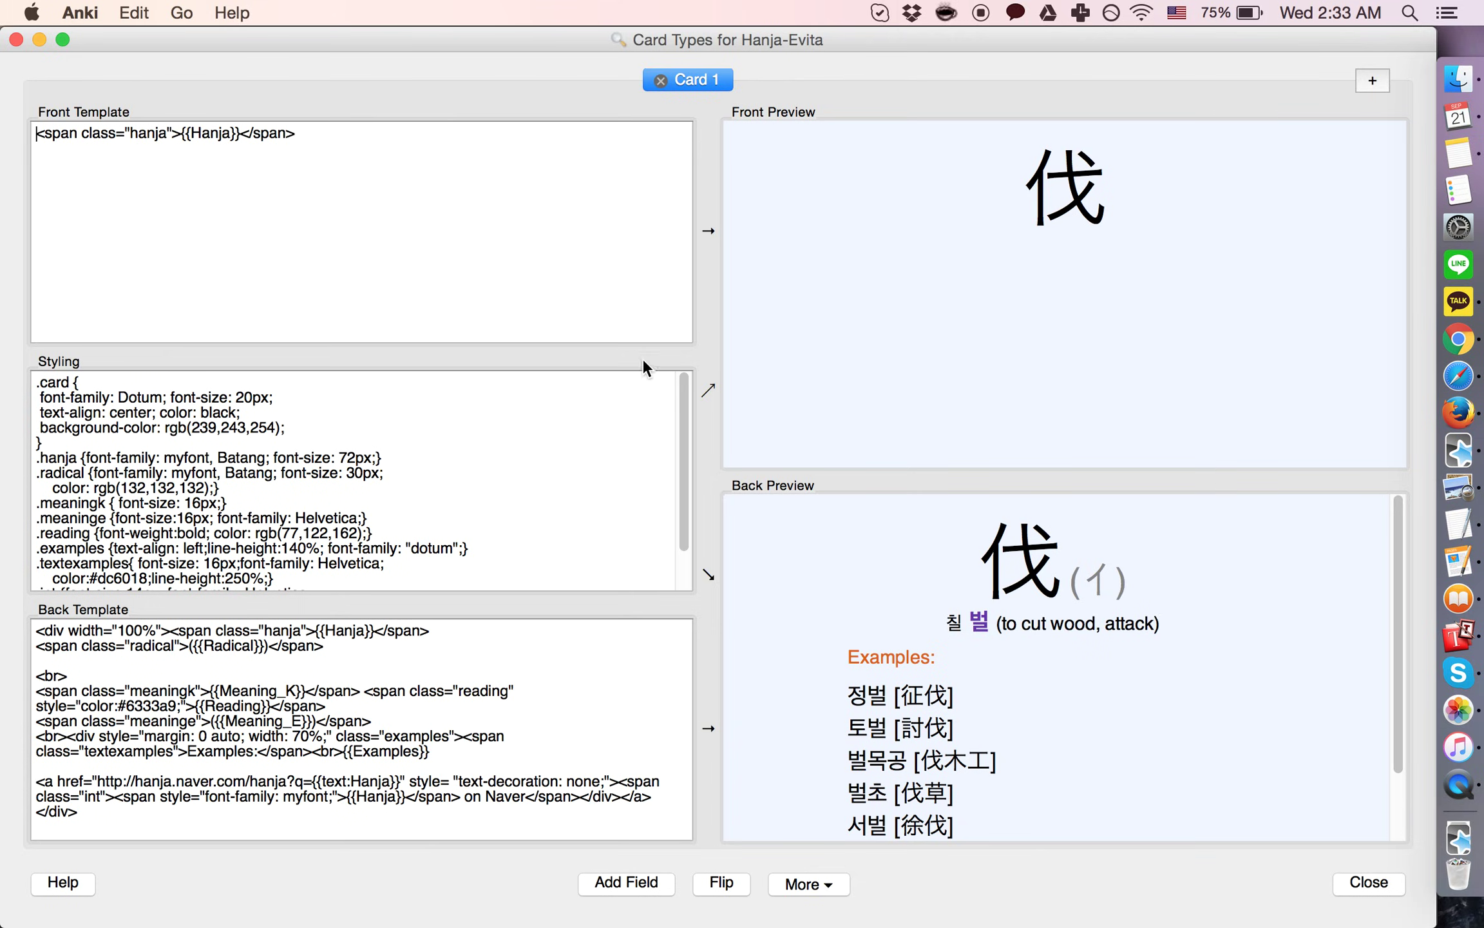
{"action": "left_click", "coordinate": [16, 39]}
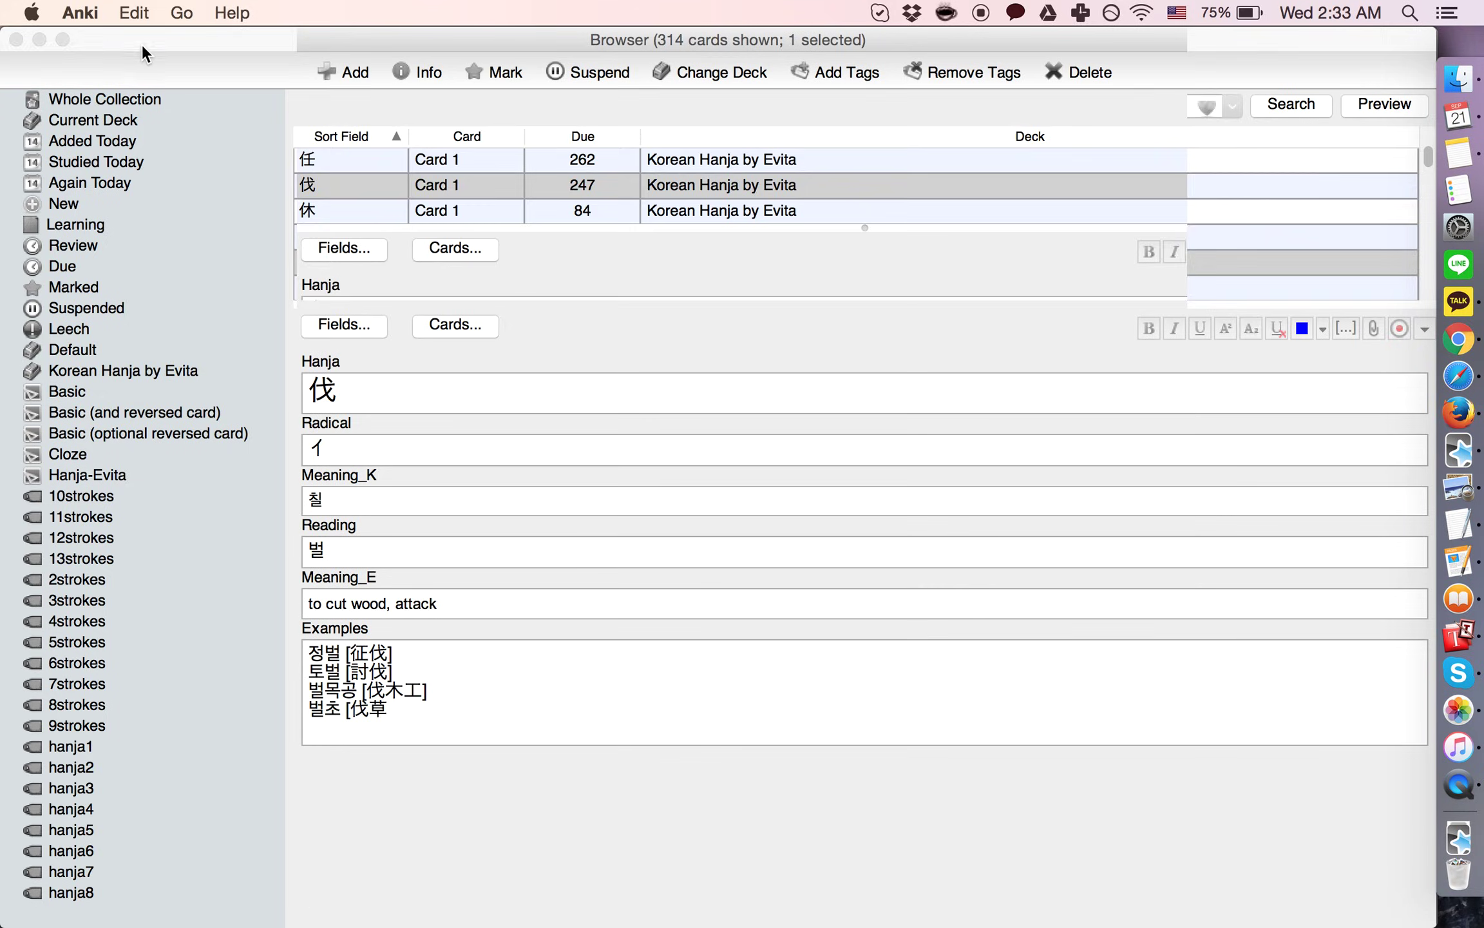
Close the Browser, study the Korean Hanja deck, reveal the first answer and return to Decks.
{"action": "left_click", "coordinate": [14, 34]}
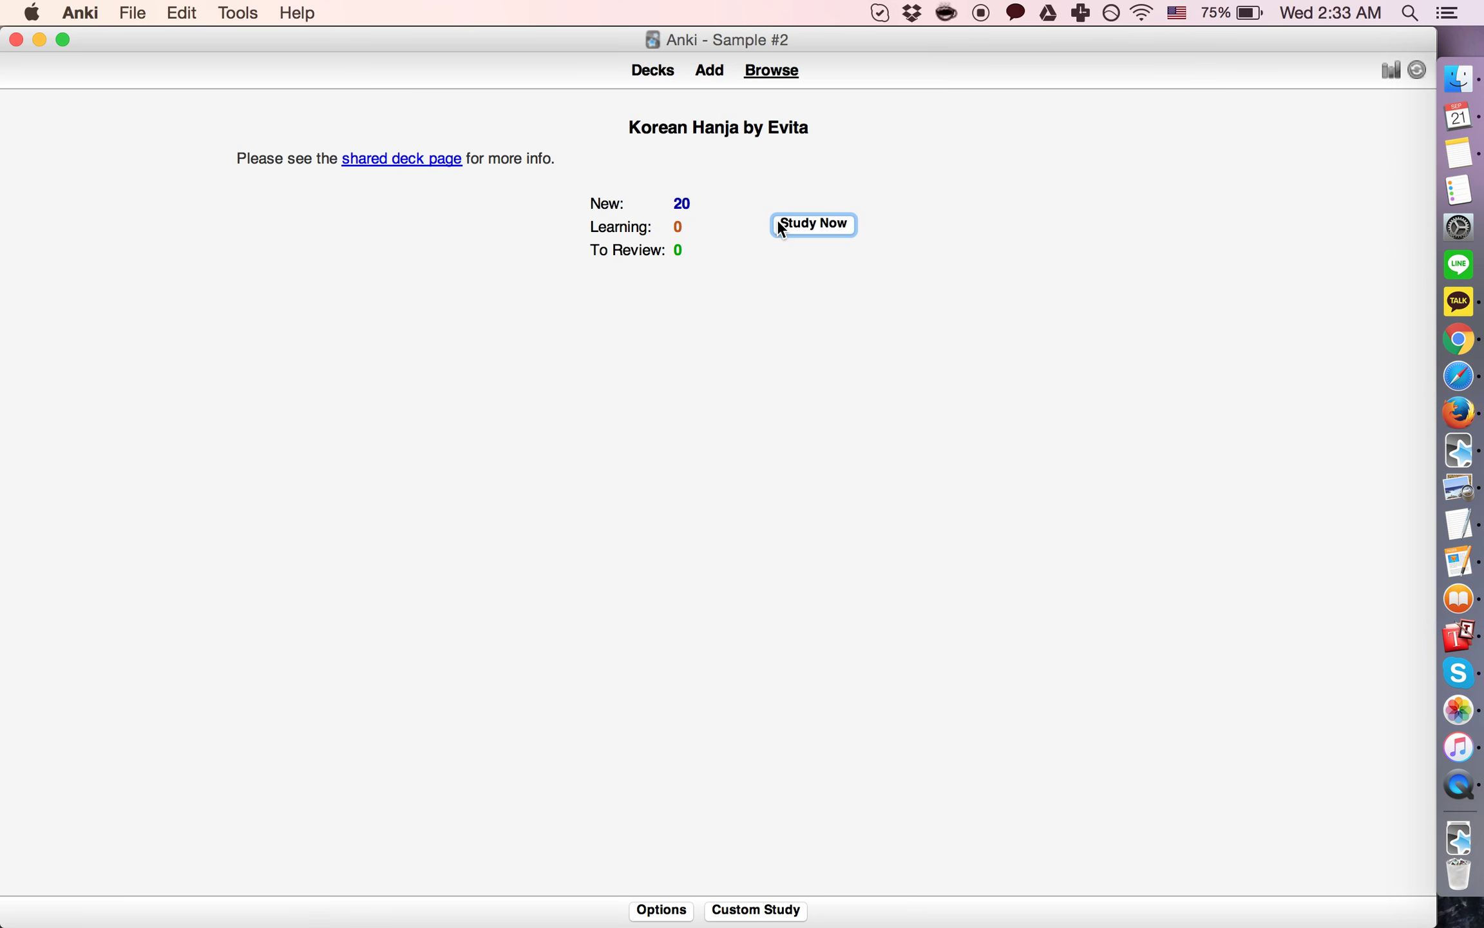
{"action": "left_click", "coordinate": [778, 220]}
{"action": "left_click", "coordinate": [722, 908]}
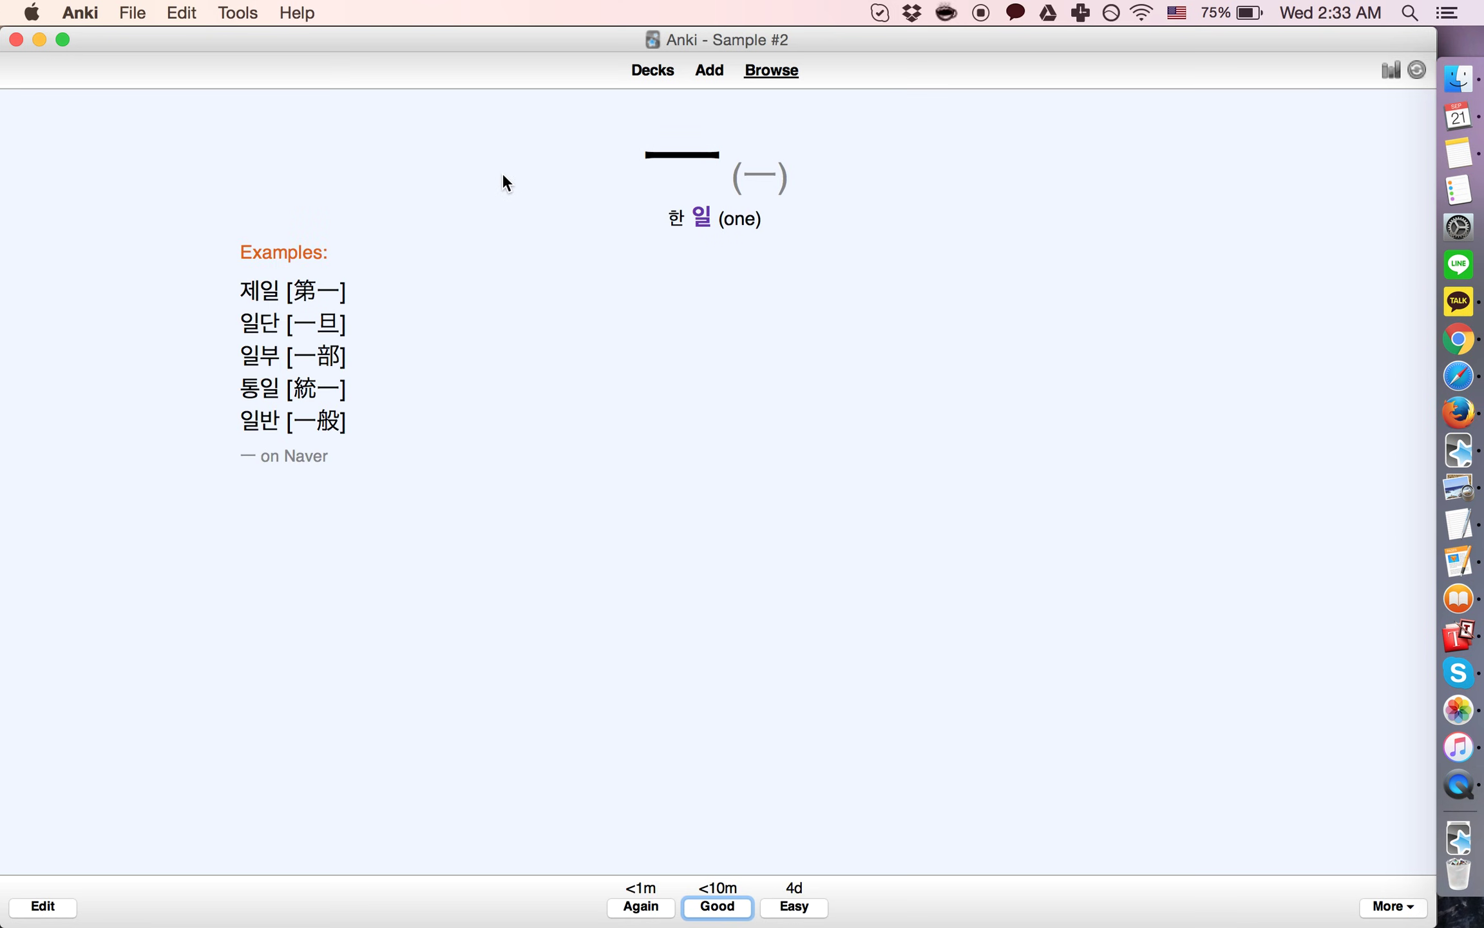
{"action": "left_click", "coordinate": [657, 79]}
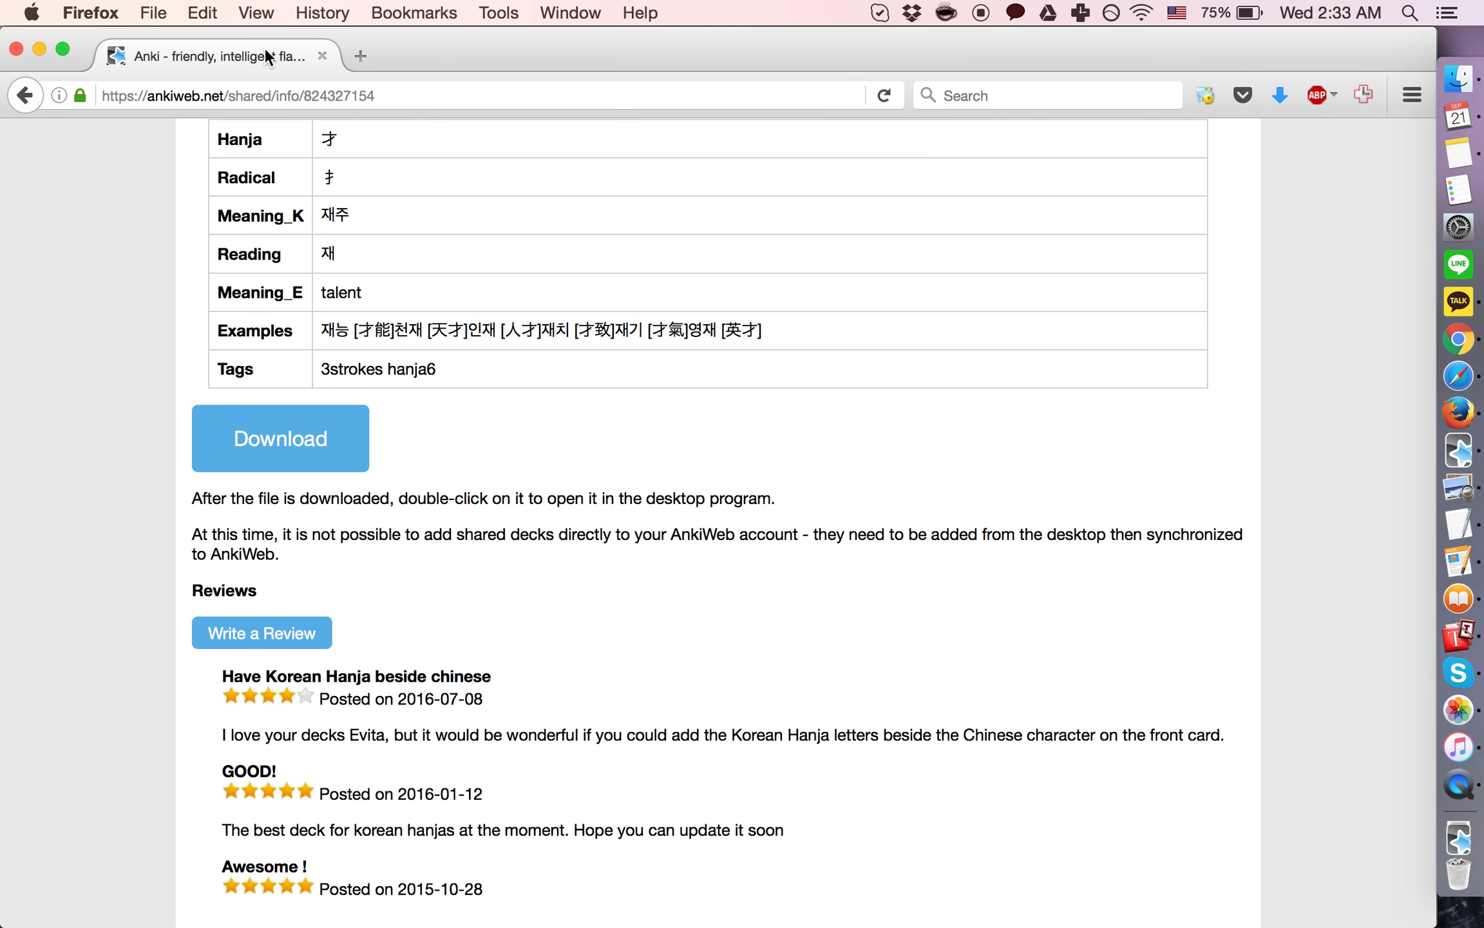
Go back to AnkiWeb's Korean shared-deck list, scroll through it, and switch back to Anki.
{"action": "left_click", "coordinate": [24, 95]}
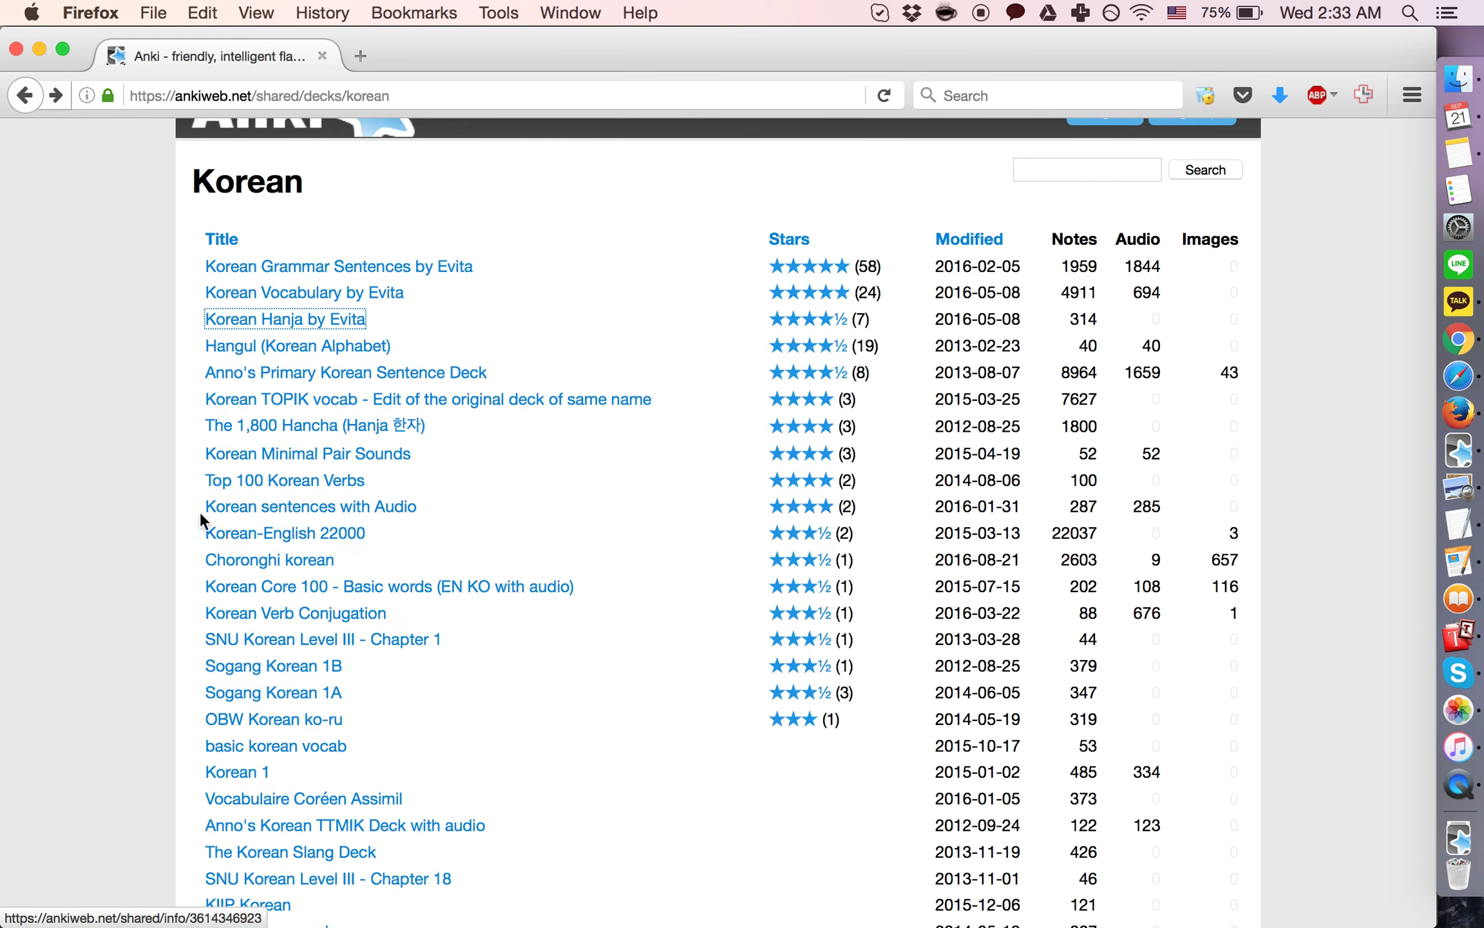
{"action": "scroll", "coordinate": [631, 464], "scroll_direction": "down", "scroll_amount": 15}
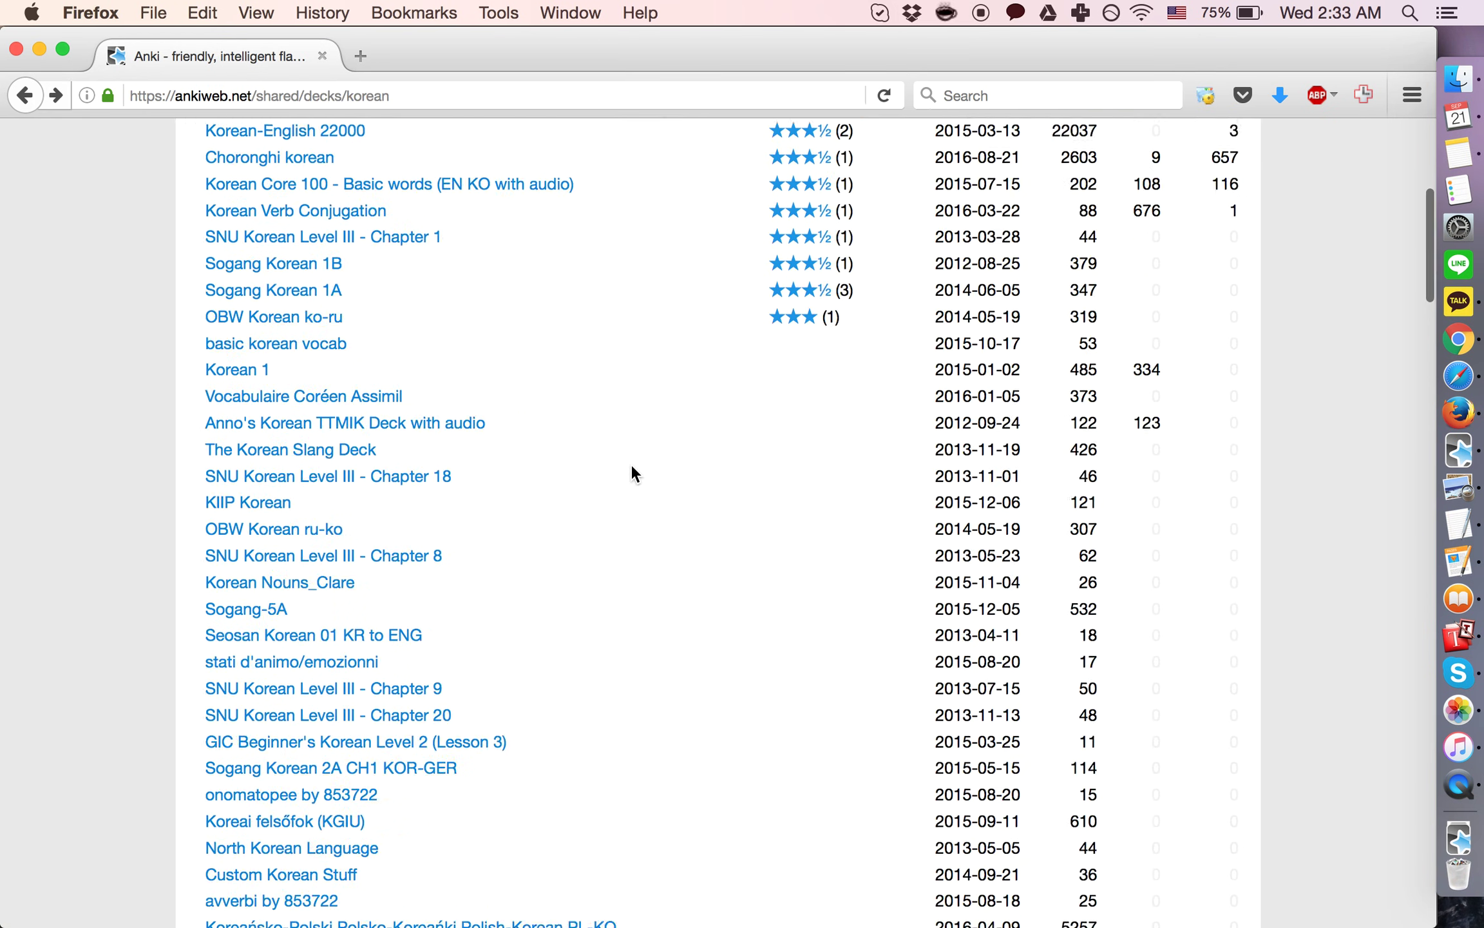
{"action": "scroll", "coordinate": [631, 464], "scroll_direction": "up", "scroll_amount": 20}
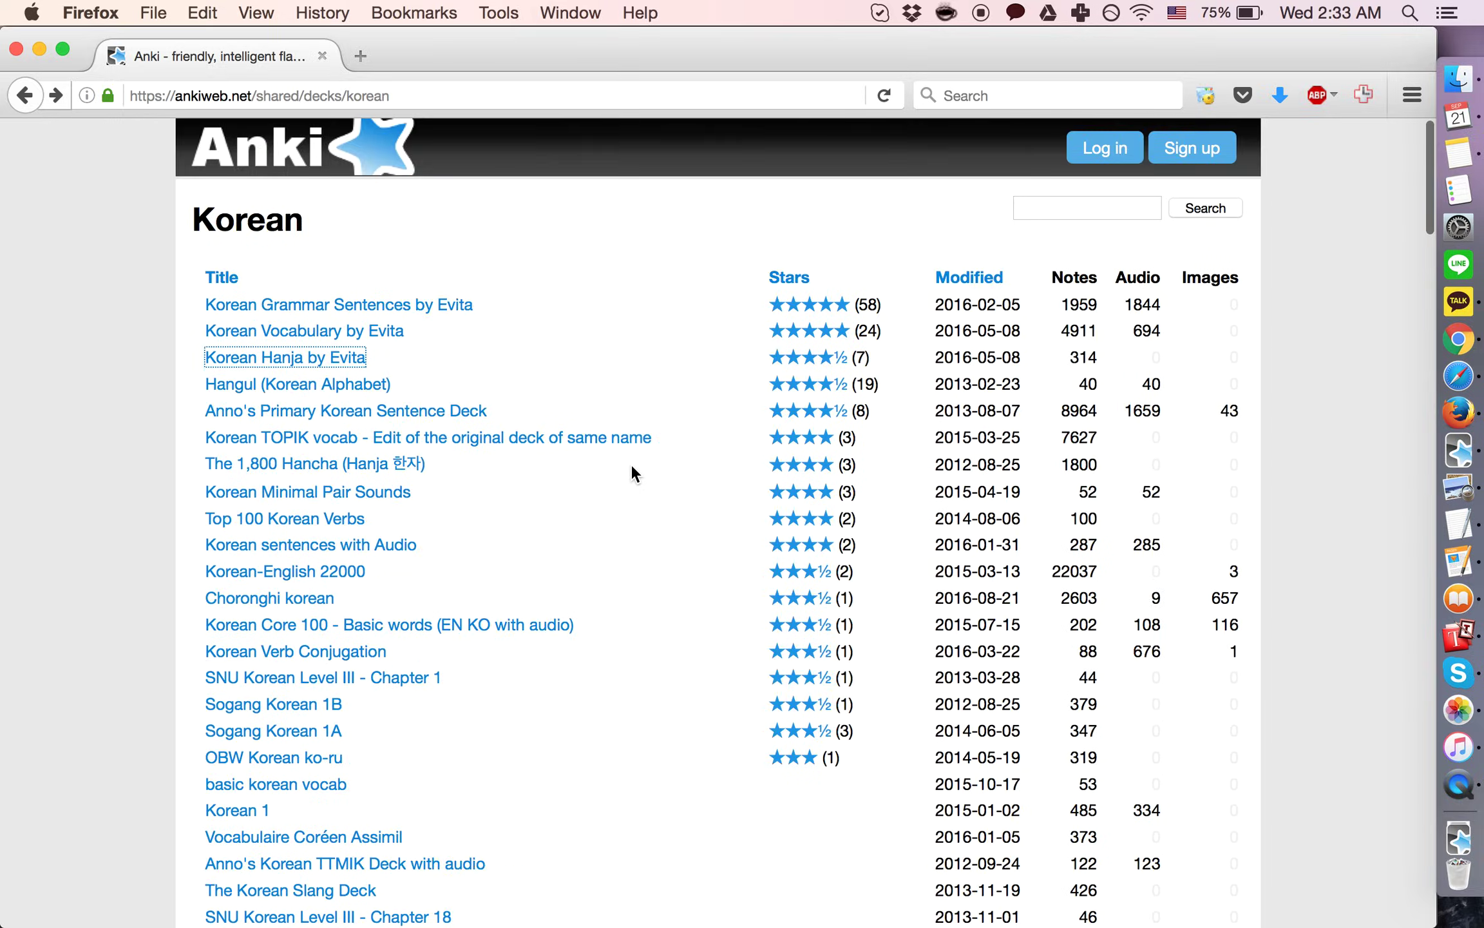
{"action": "key", "text": "super+Tab"}
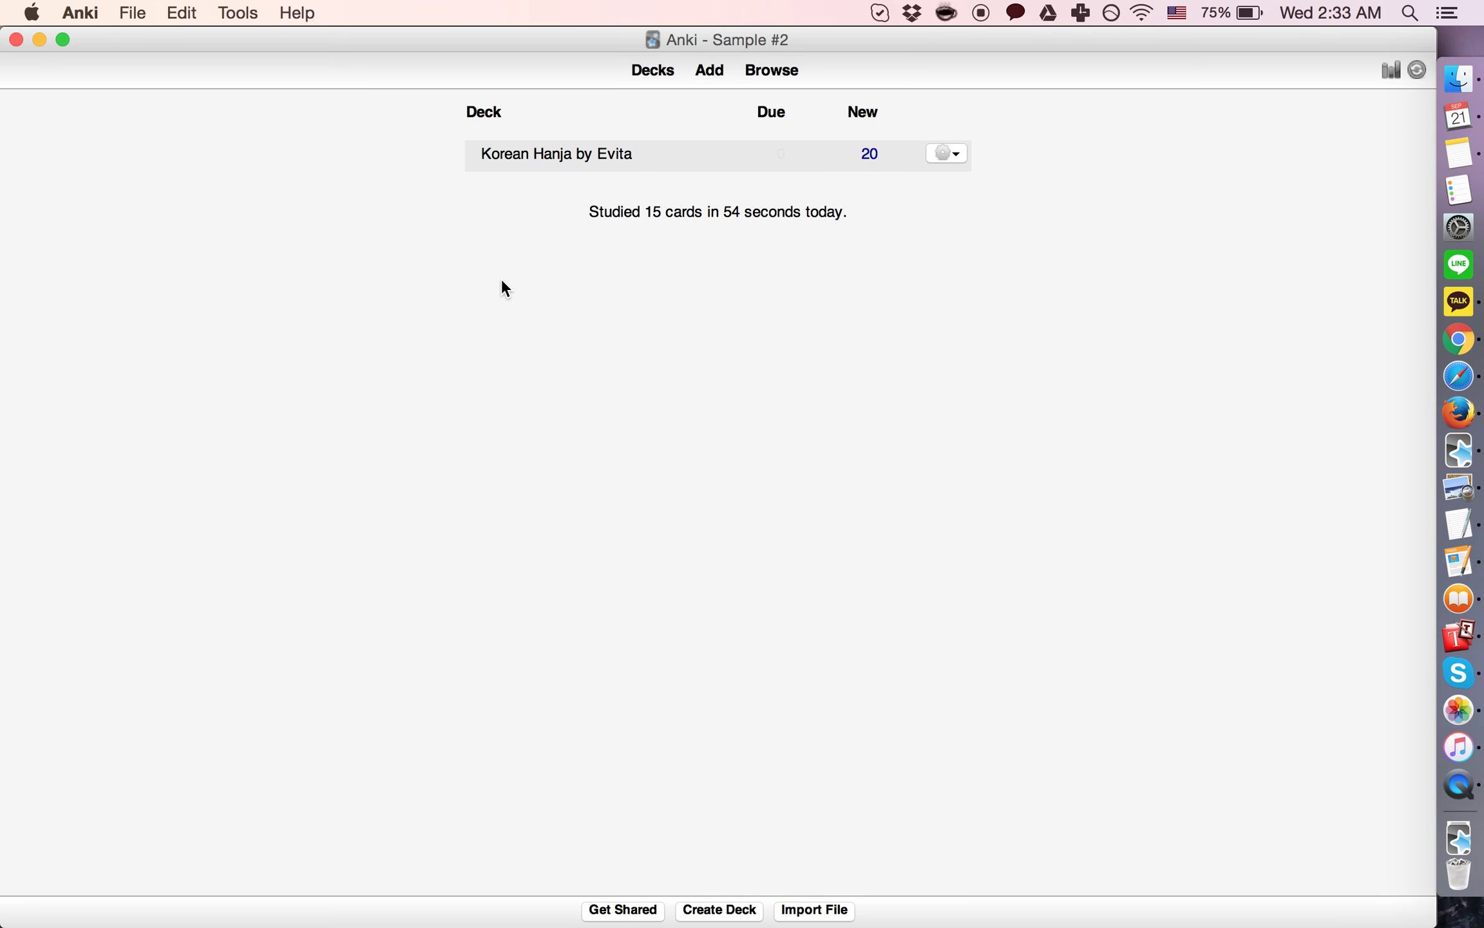